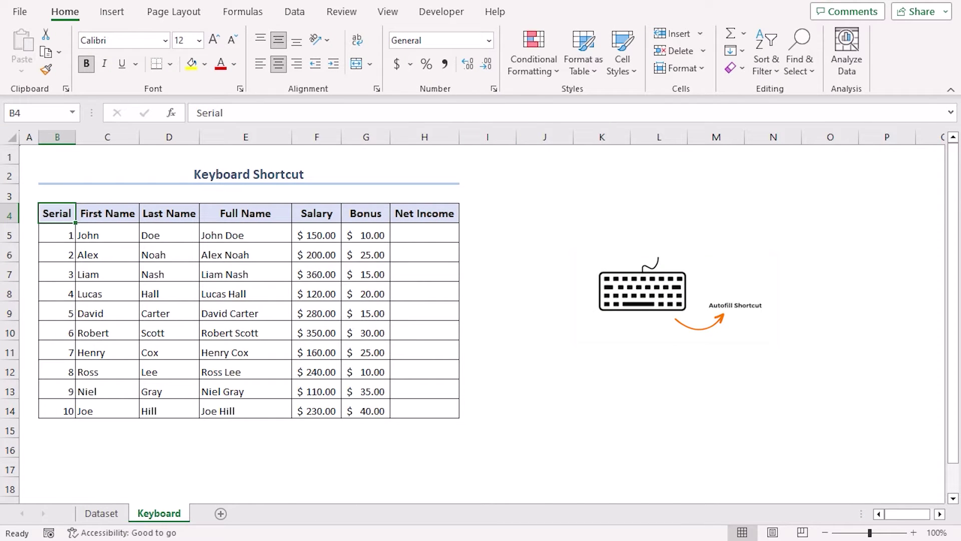
Step: Enter the Net Income formula =SUM(F5:G5) in H5
{"action": "left_click", "coordinate": [434, 237]}
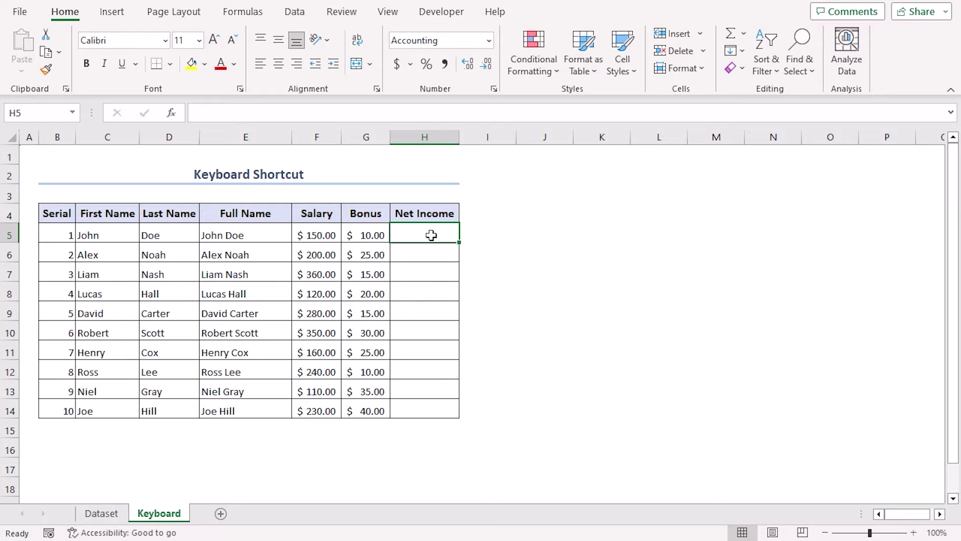
{"action": "type", "text": "=SUM"}
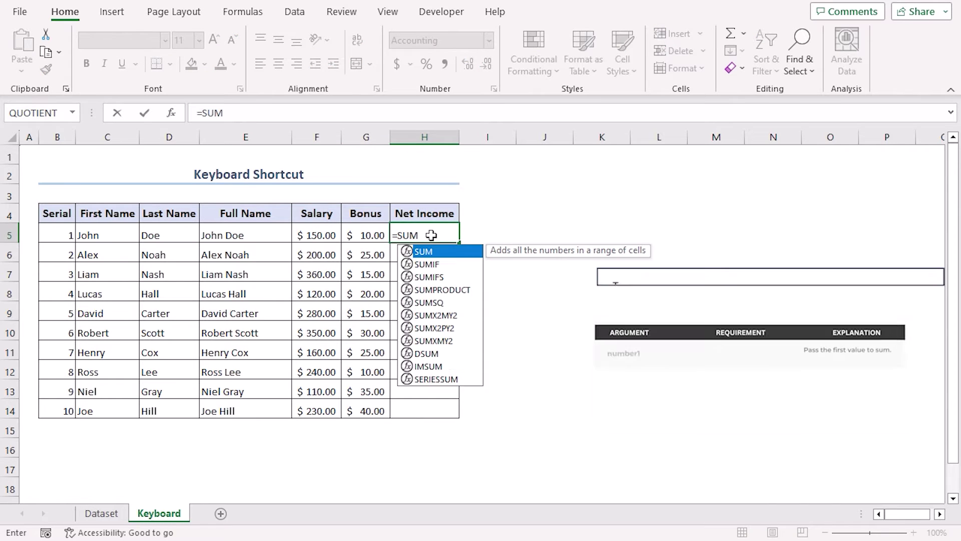
{"action": "type", "text": "("}
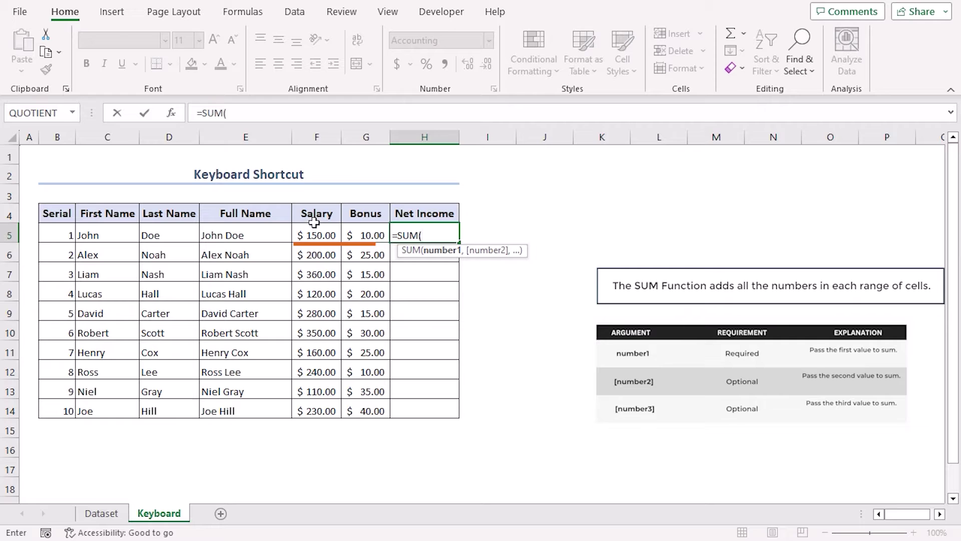
{"action": "left_click_drag", "start_coordinate": [318, 230], "coordinate": [359, 227]}
{"action": "key", "text": "Return"}
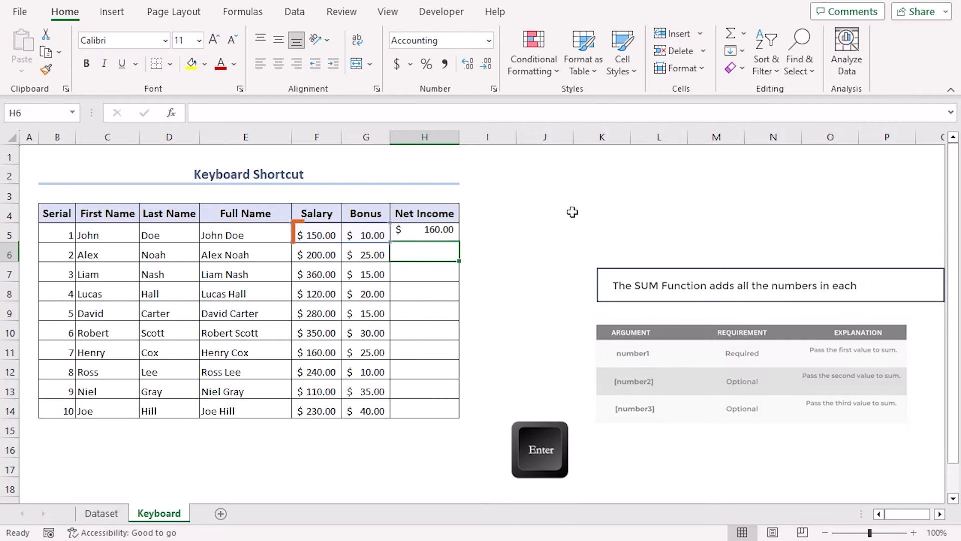
Step: Copy the H5 formula down to H14 with Ctrl+D and check the copied cells
{"action": "left_click", "coordinate": [451, 231]}
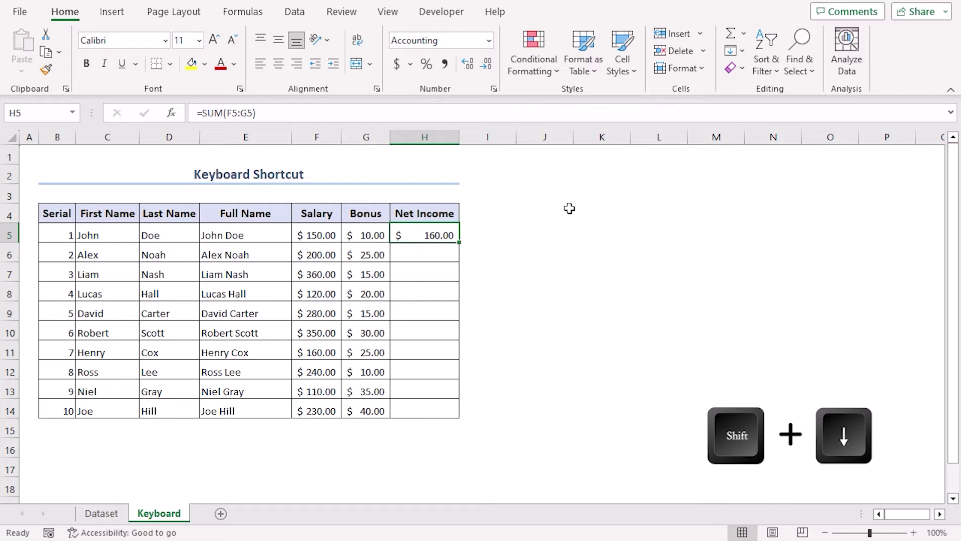
{"action": "key", "text": "shift+Down"}
{"action": "key", "text": "shift+Down"}
{"action": "key", "text": "shift+Down"}
{"action": "key", "text": "shift+Down"}
{"action": "key", "text": "shift+Down"}
{"action": "key", "text": "shift+Down"}
{"action": "key", "text": "shift+Down"}
{"action": "key", "text": "shift+Down"}
{"action": "key", "text": "shift+Down"}
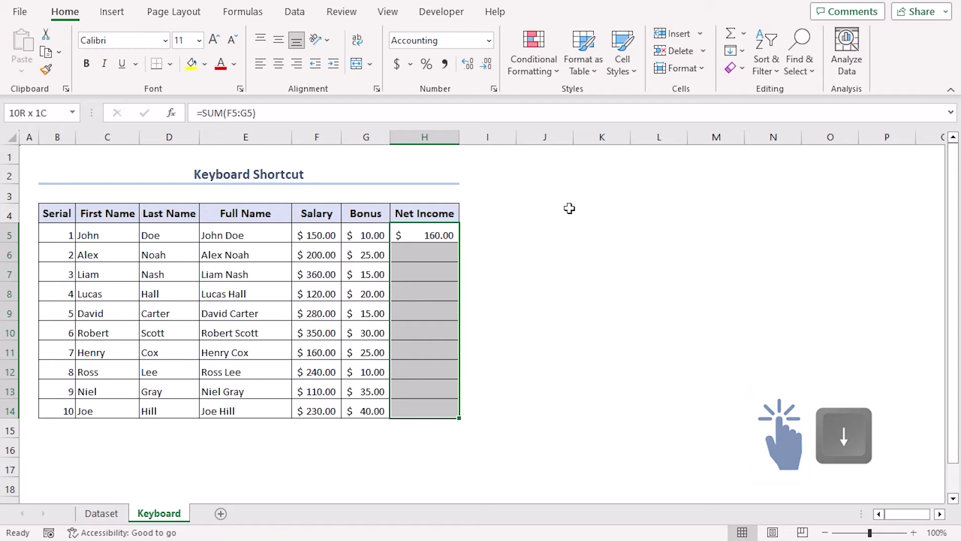
{"action": "key", "text": "ctrl+d"}
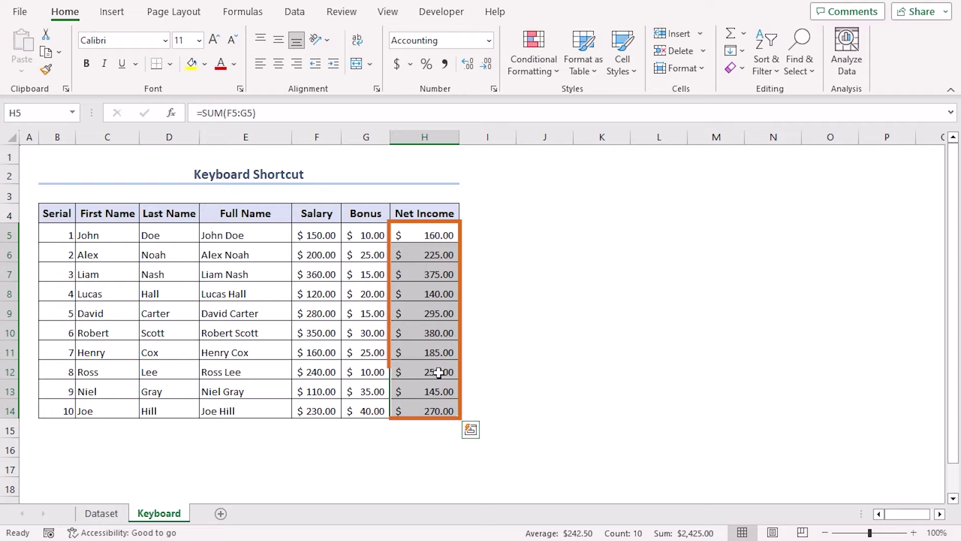
{"action": "left_click", "coordinate": [434, 353]}
{"action": "left_click", "coordinate": [440, 390]}
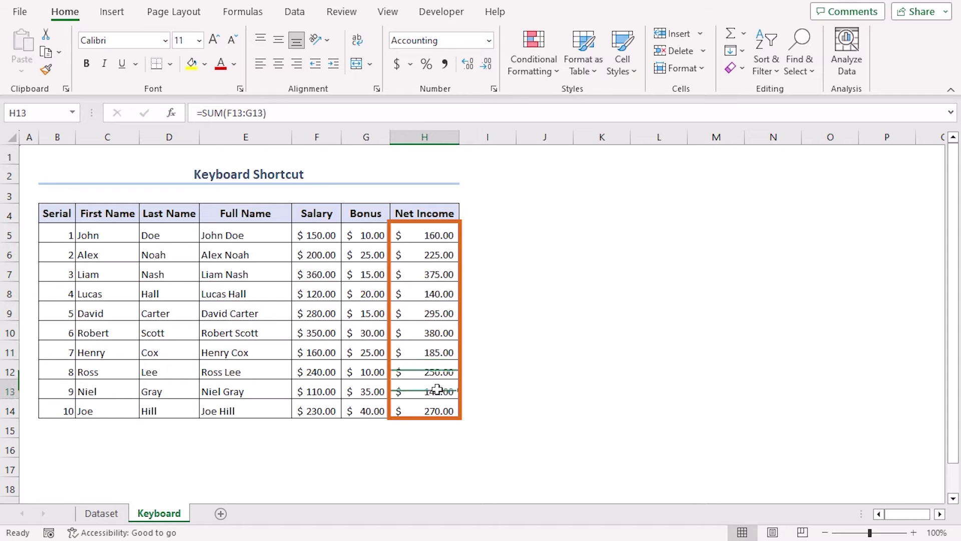
{"action": "left_click", "coordinate": [441, 409]}
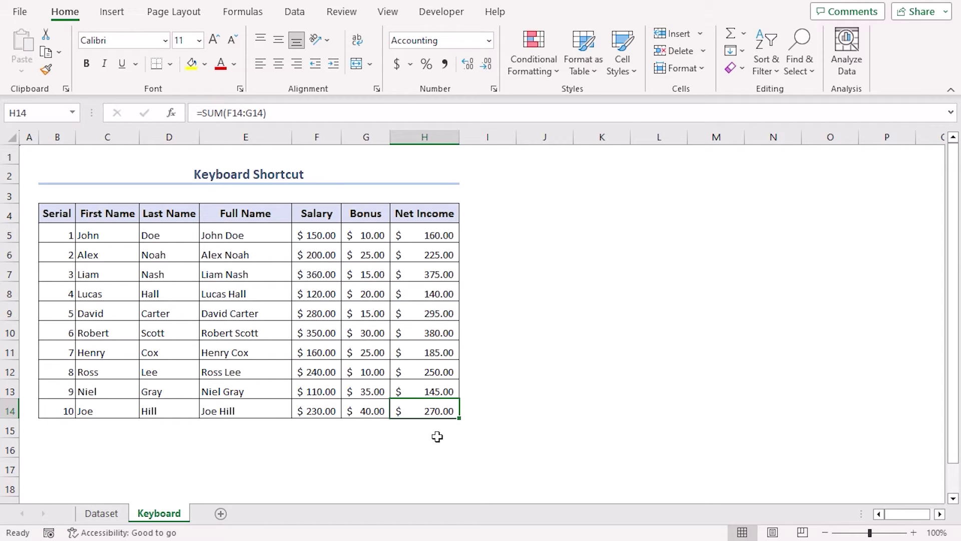
Step: Copy serial number 9 from B13 across row 13 to column H
{"action": "left_click", "coordinate": [57, 390]}
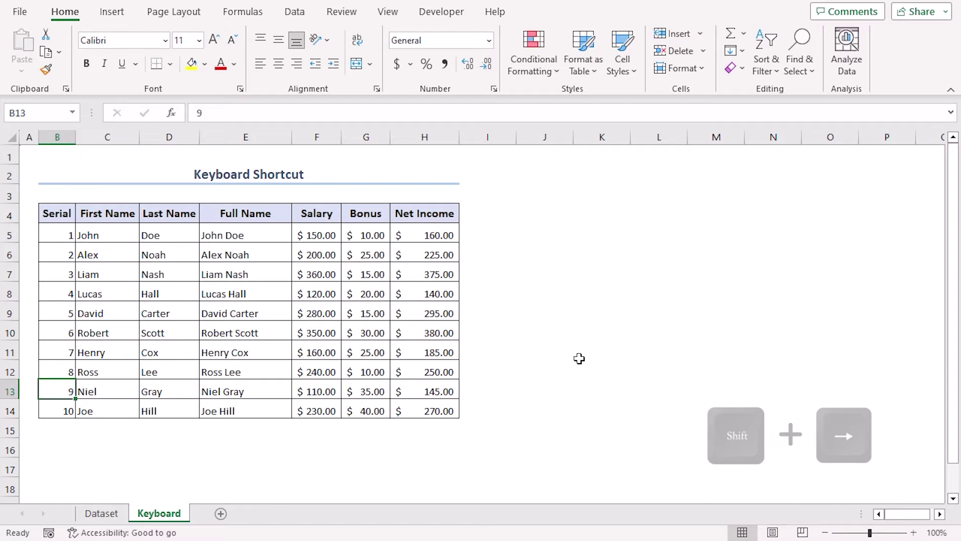
{"action": "key", "text": "ctrl+shift+Right"}
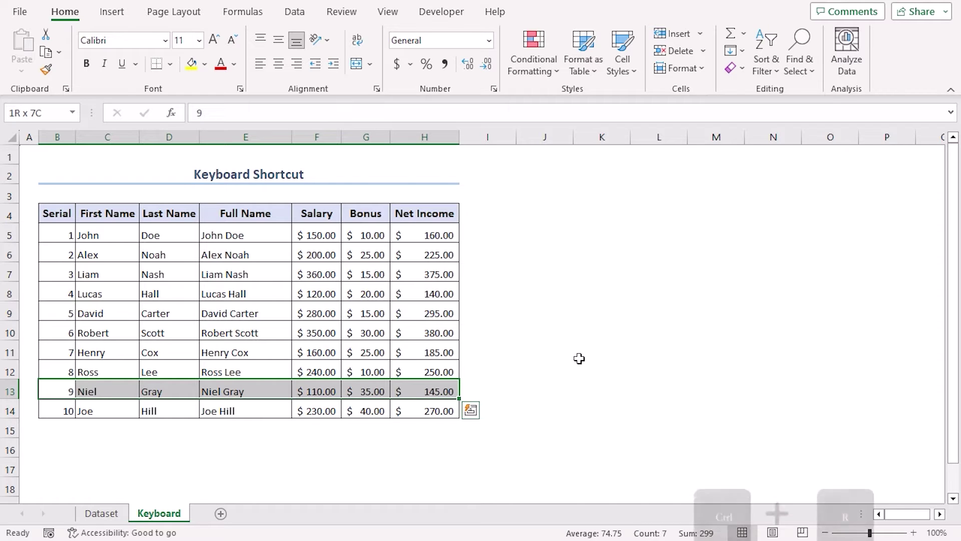
{"action": "key", "text": "ctrl+r"}
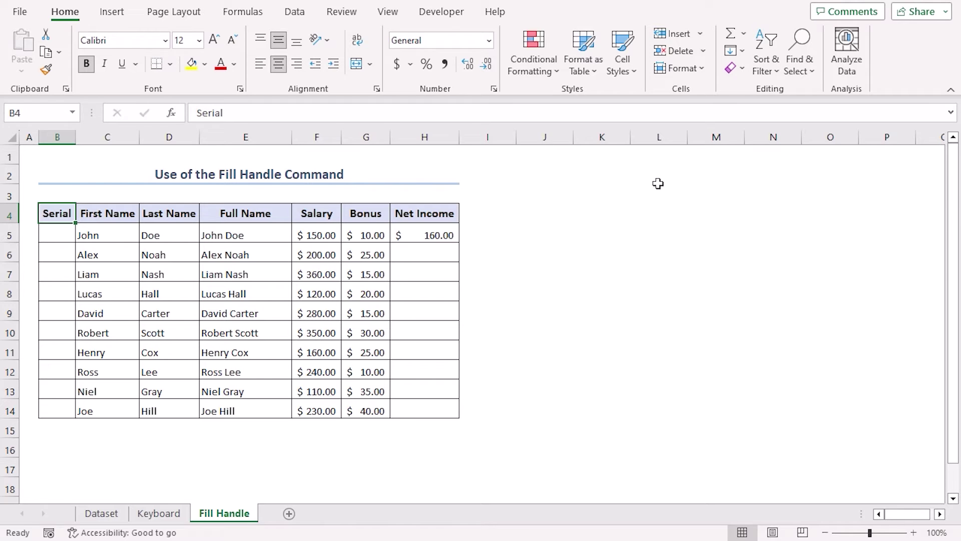
Step: Fill Serial B5:B14 with 1–10 from a 1, 2 start, and copy H5's Net Income sum down to H14
{"action": "left_click", "coordinate": [55, 229]}
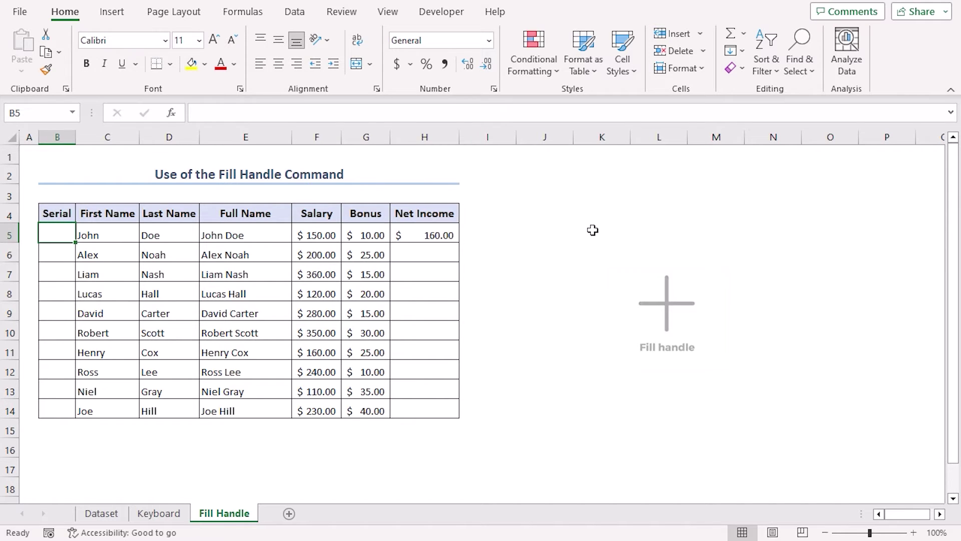
{"action": "type", "text": "1"}
{"action": "key", "text": "Return"}
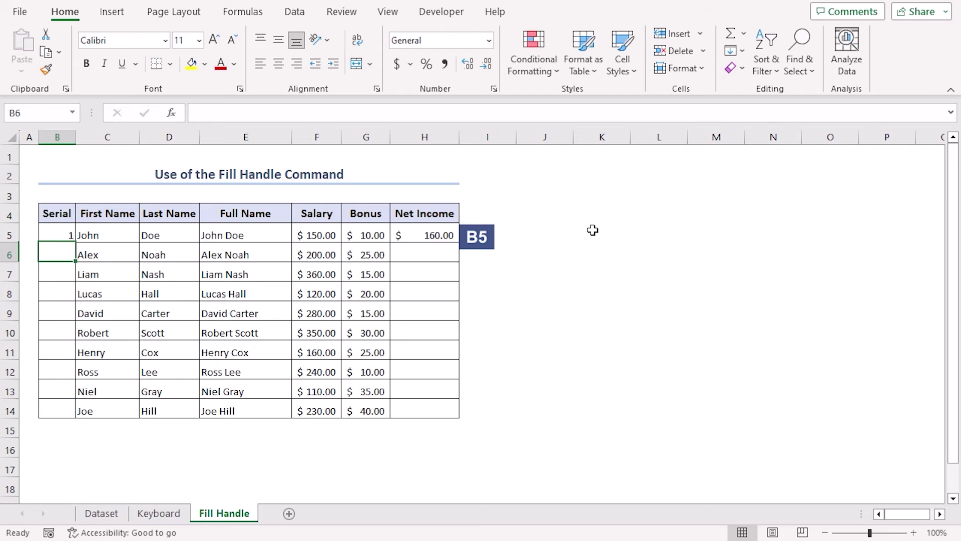
{"action": "type", "text": "2"}
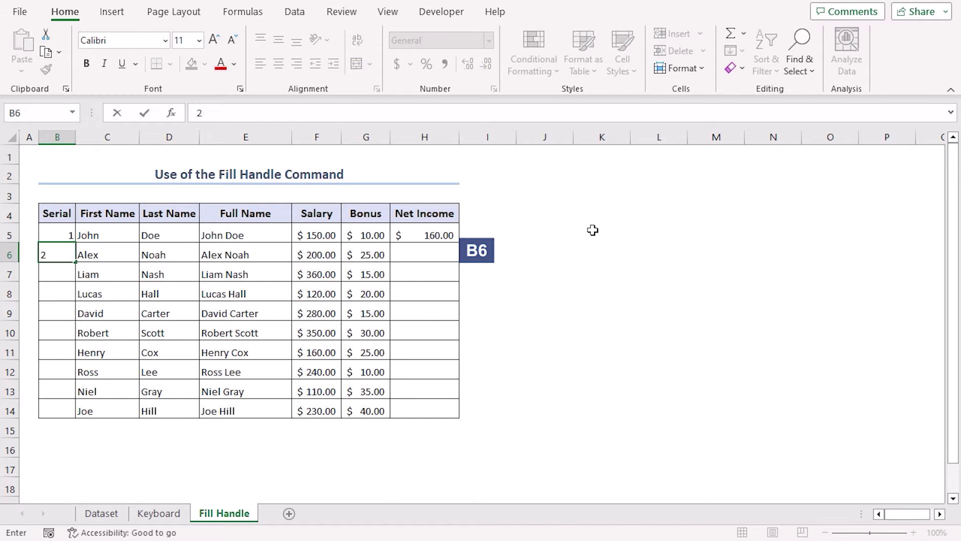
{"action": "key", "text": "Return"}
{"action": "left_click_drag", "start_coordinate": [58, 237], "coordinate": [77, 260]}
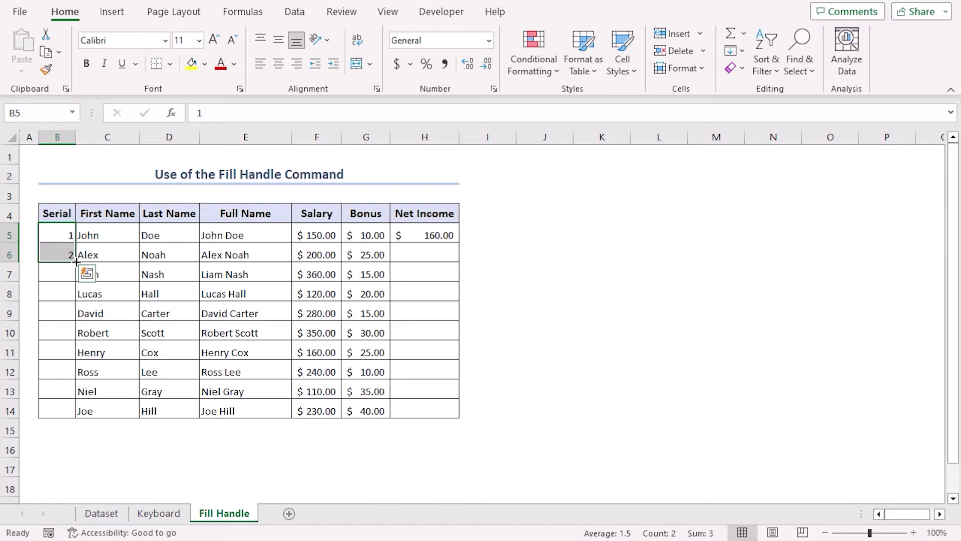
{"action": "left_click_drag", "start_coordinate": [76, 261], "coordinate": [81, 416]}
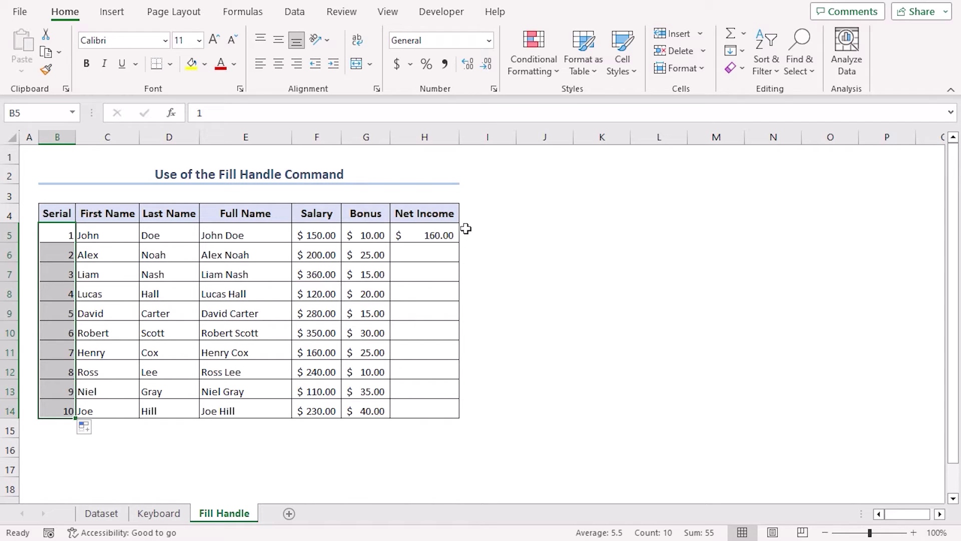
{"action": "left_click", "coordinate": [418, 234]}
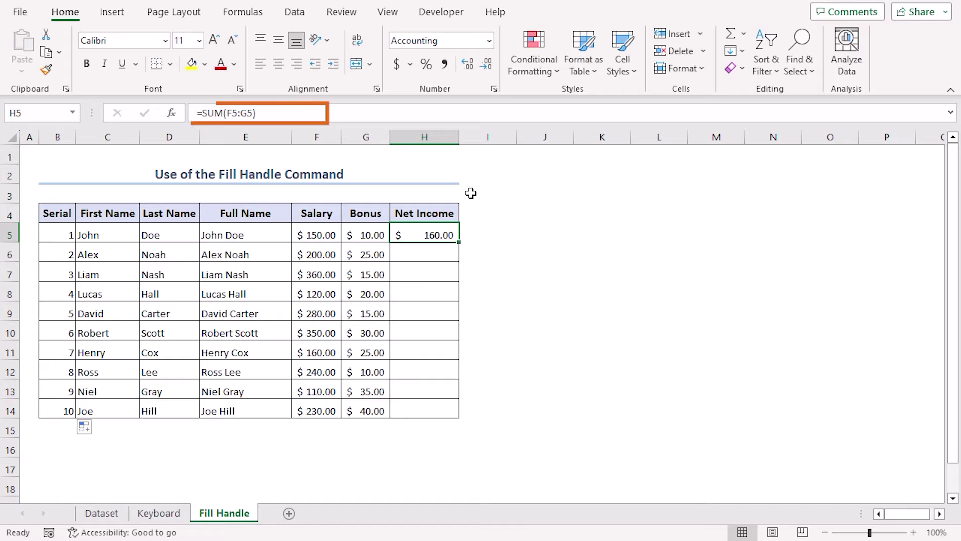
{"action": "double_click", "coordinate": [460, 242]}
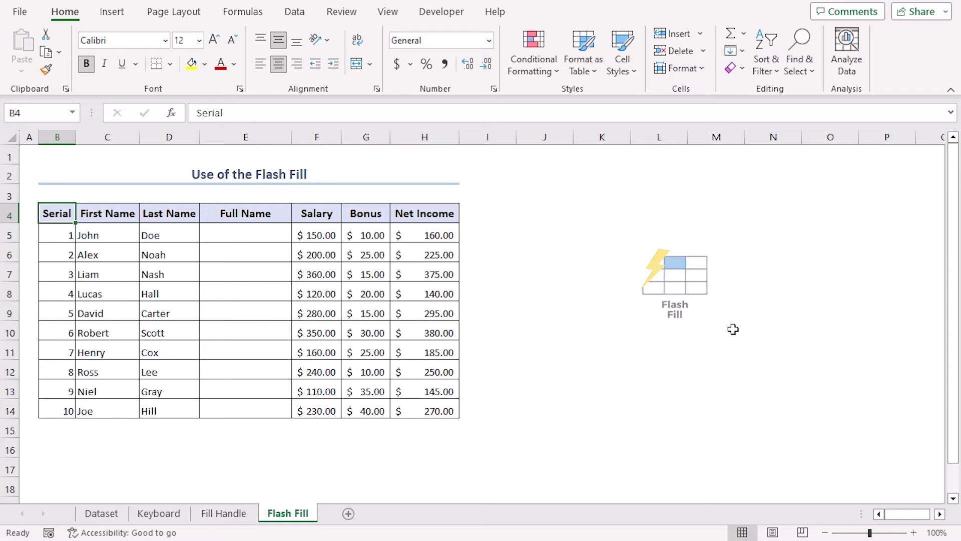
Step: Enter John Doe in E5 and Alex Noah below, accepting the suggested full names
{"action": "left_click", "coordinate": [237, 233]}
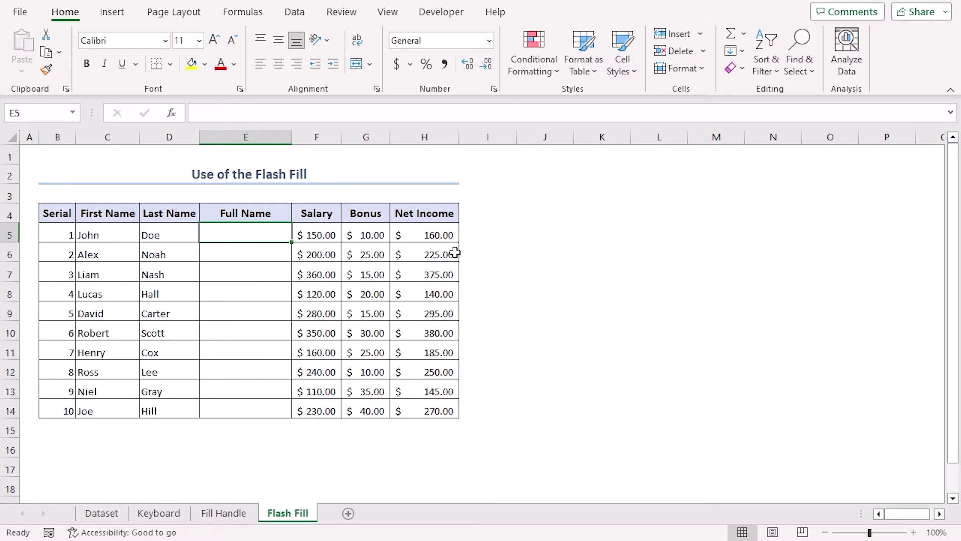
{"action": "type", "text": "John D"}
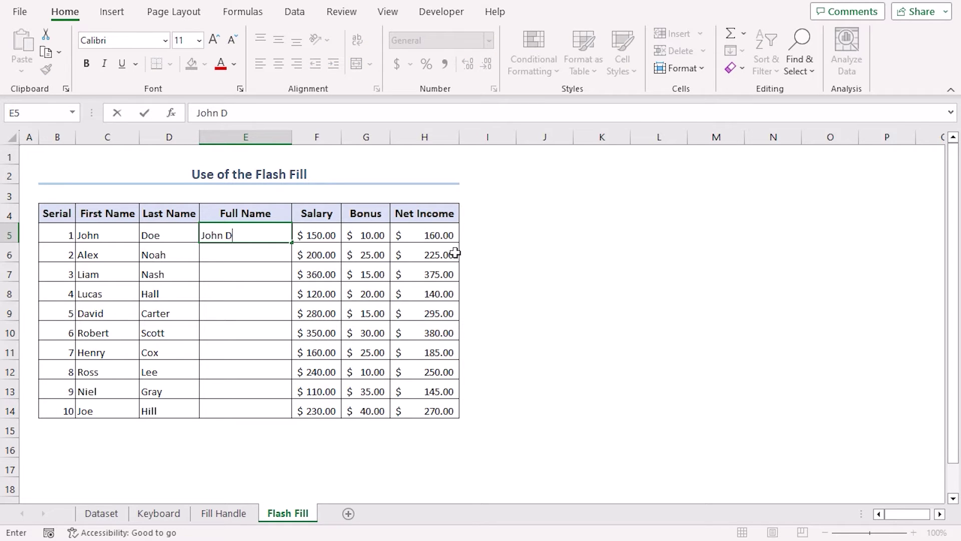
{"action": "type", "text": "oe"}
{"action": "key", "text": "Return"}
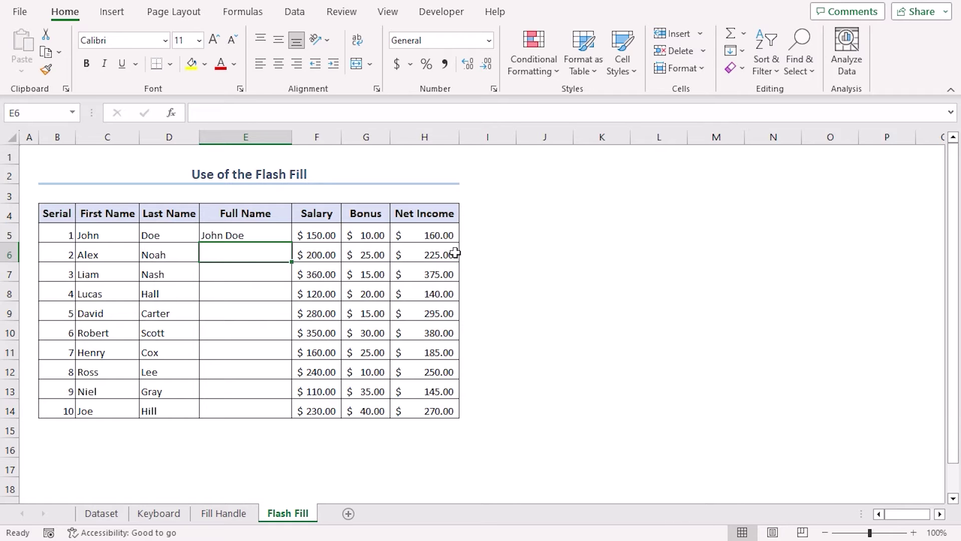
{"action": "type", "text": "Alex Noah"}
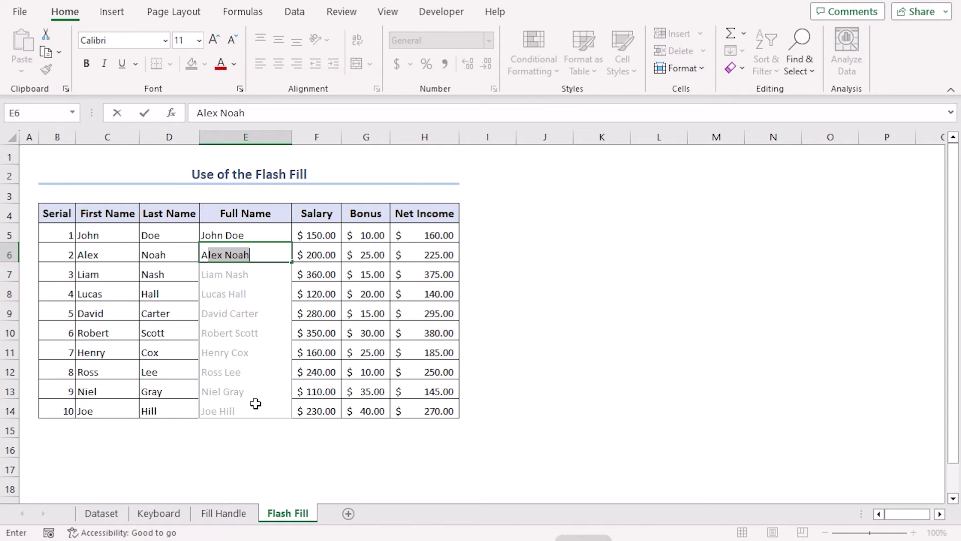
{"action": "key", "text": "Return"}
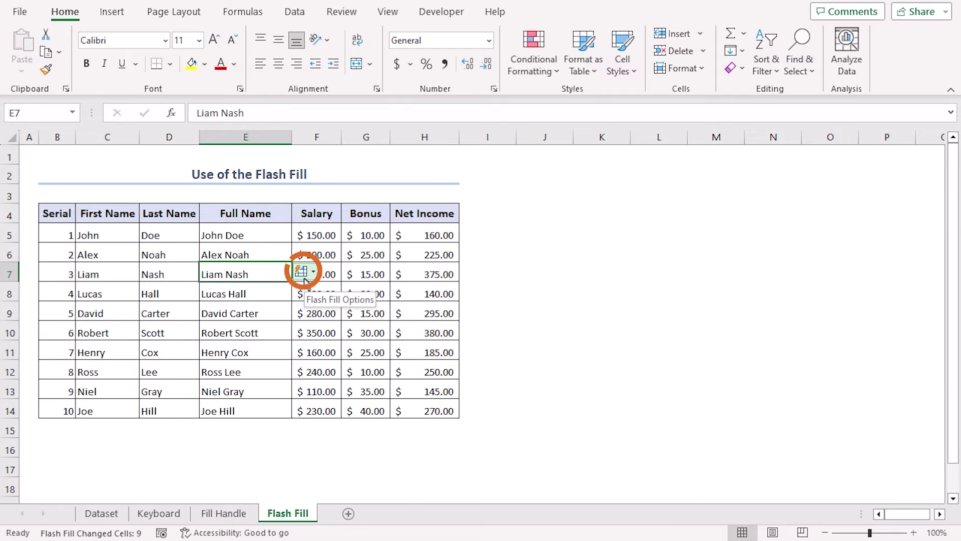
Step: Clear E6:E14 and refill the full names from E6 with Flash Fill (Ctrl+E)
{"action": "left_click_drag", "start_coordinate": [255, 253], "coordinate": [253, 410]}
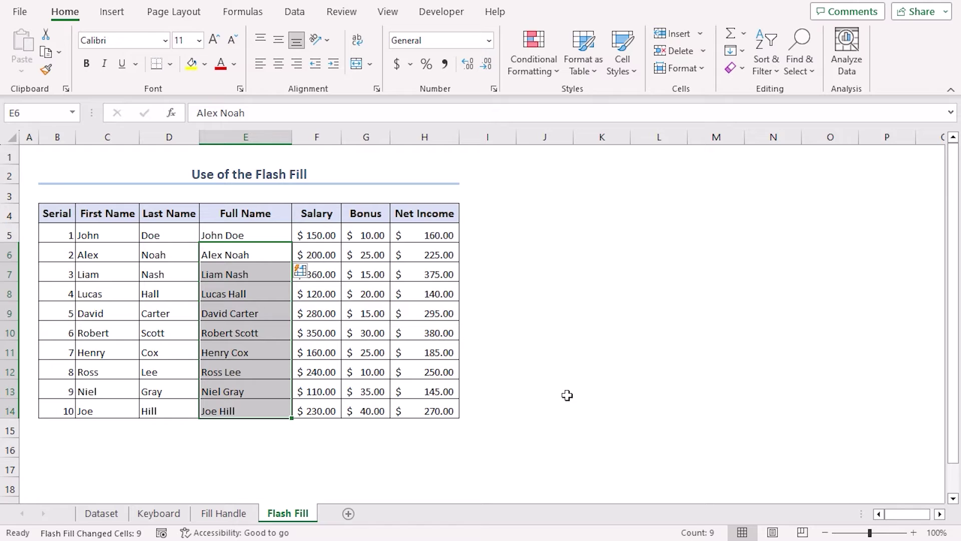
{"action": "key", "text": "Delete"}
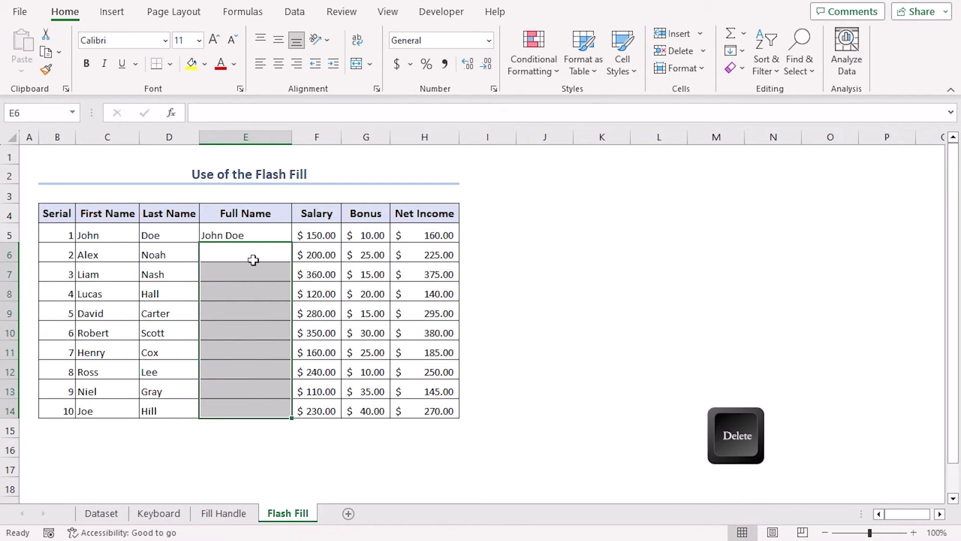
{"action": "left_click", "coordinate": [251, 256]}
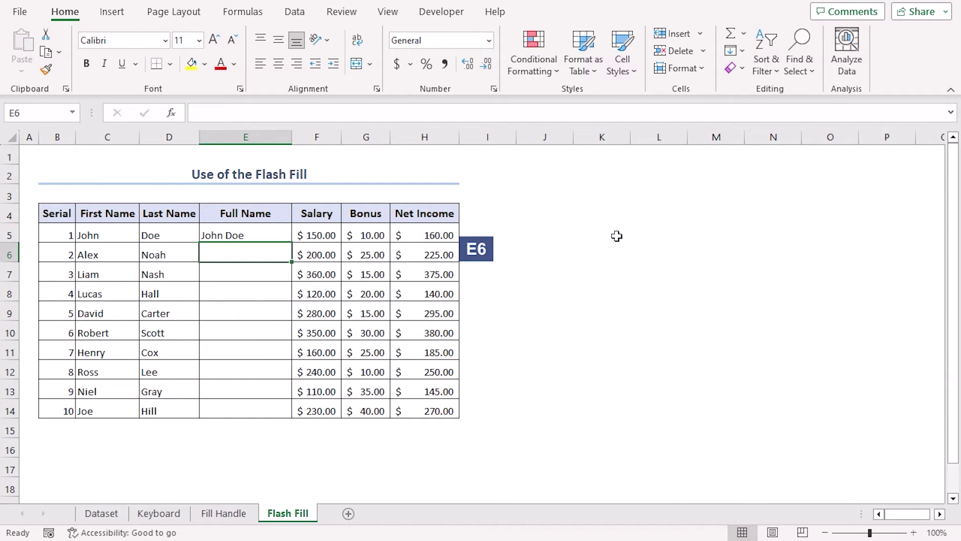
{"action": "key", "text": "ctrl+e"}
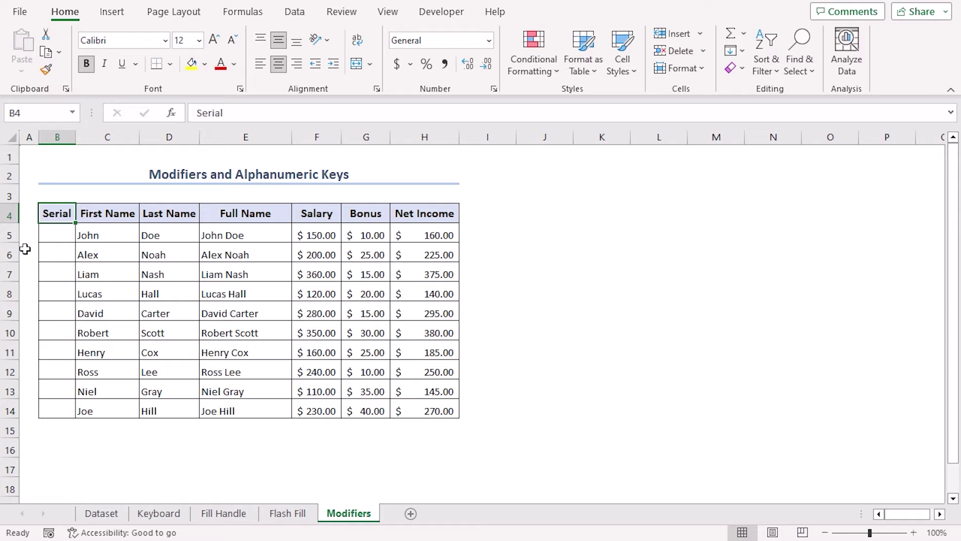
Step: Enter serial numbers 1 and 2 in B5 and B6
{"action": "left_click", "coordinate": [45, 236]}
{"action": "type", "text": "1"}
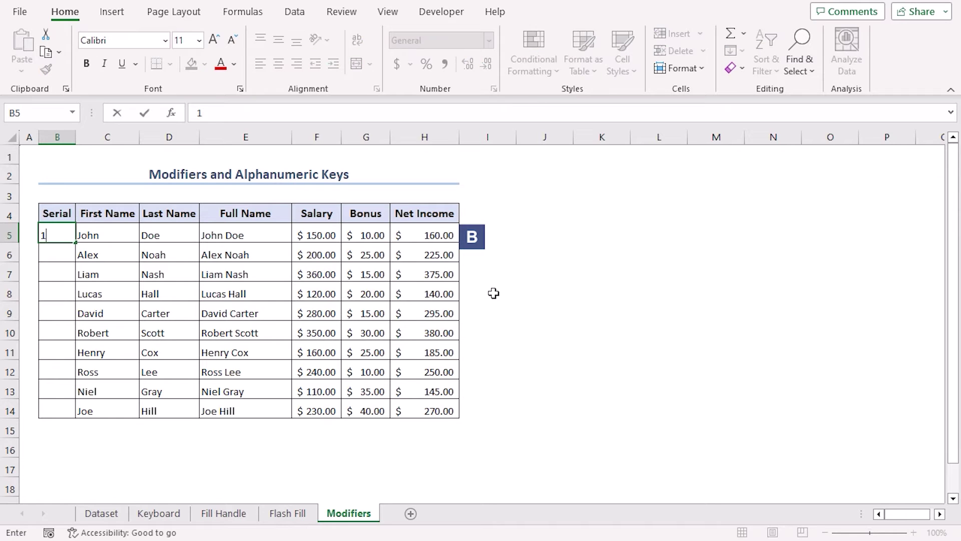
{"action": "key", "text": "Return"}
{"action": "type", "text": "2"}
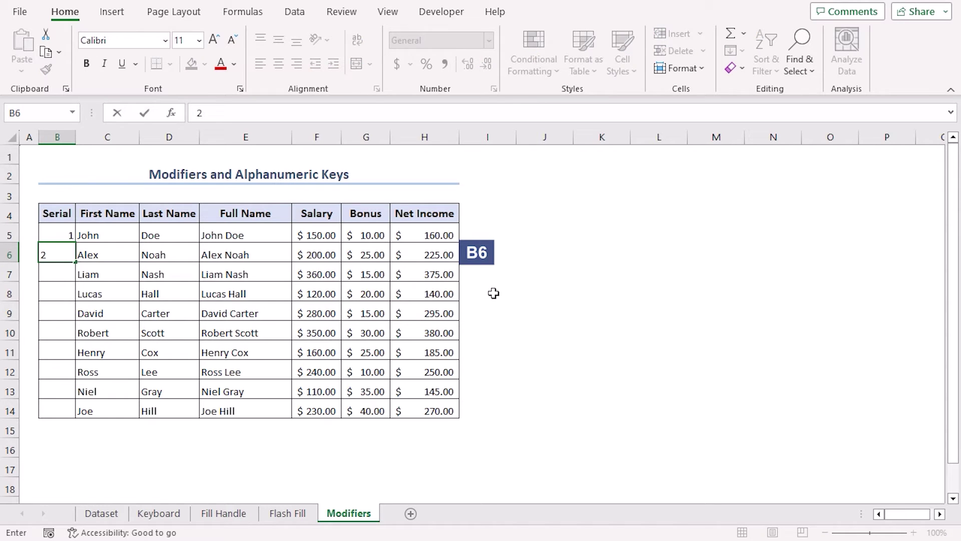
{"action": "key", "text": "Return"}
Step: Fill B5:B14 as an AutoFill series from the Series dialog, numbering 1 to 10
{"action": "left_click", "coordinate": [56, 233]}
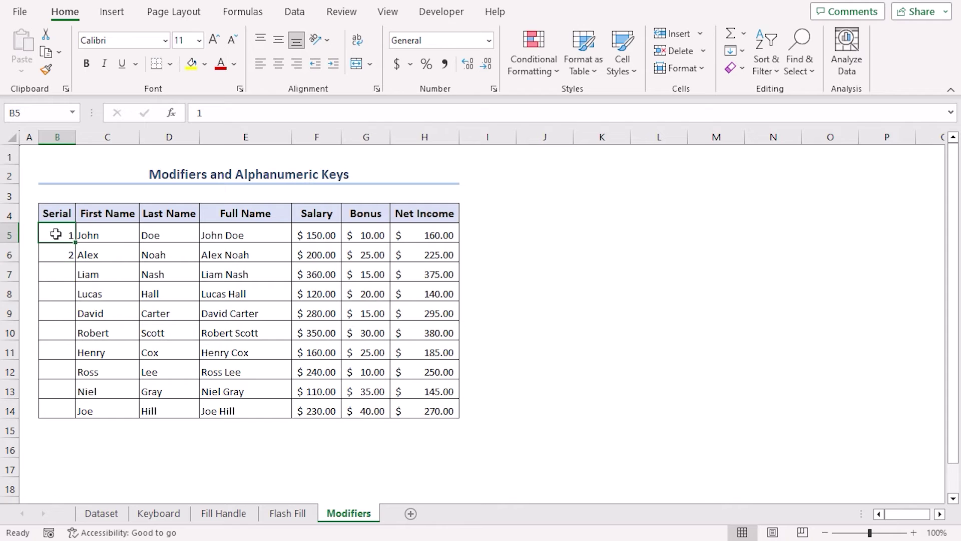
{"action": "left_click_drag", "start_coordinate": [56, 234], "coordinate": [62, 403]}
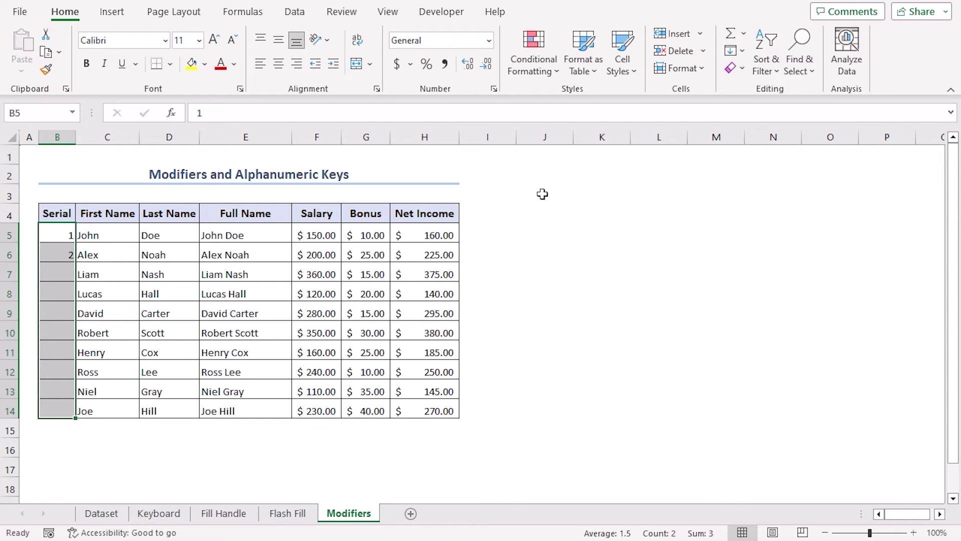
{"action": "key", "text": "alt"}
{"action": "key", "text": "h"}
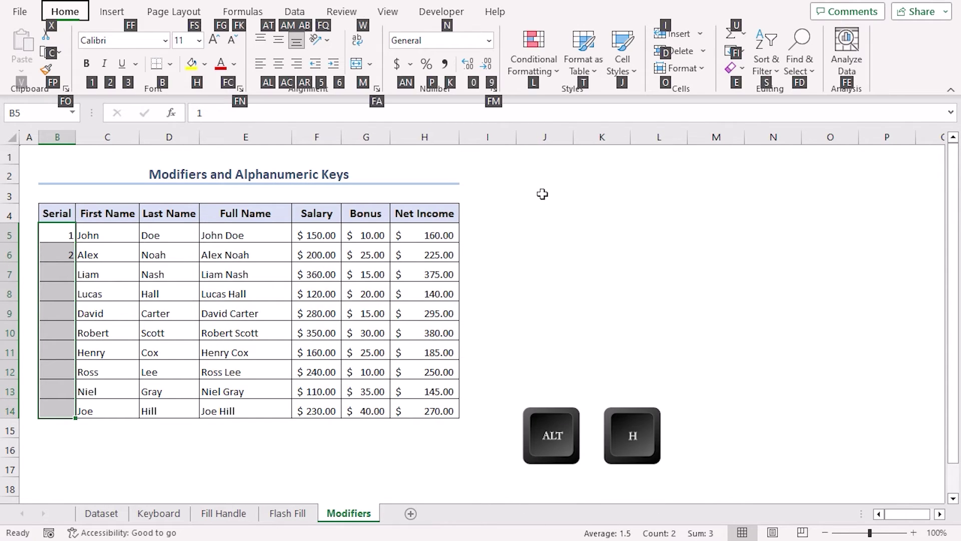
{"action": "key", "text": "f"}
{"action": "key", "text": "i"}
{"action": "key", "text": "s"}
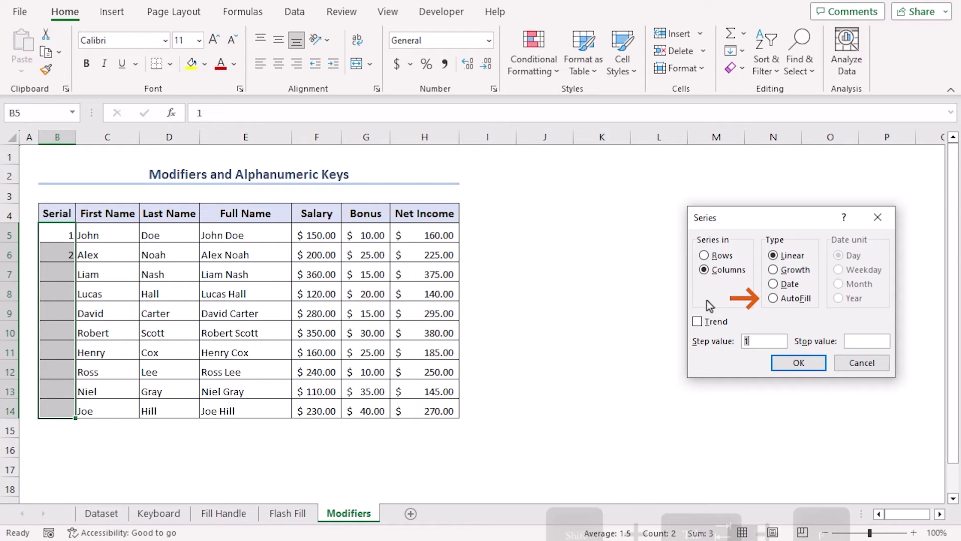
{"action": "key", "text": "shift+Tab"}
{"action": "key", "text": "shift+Tab"}
{"action": "key", "text": "f"}
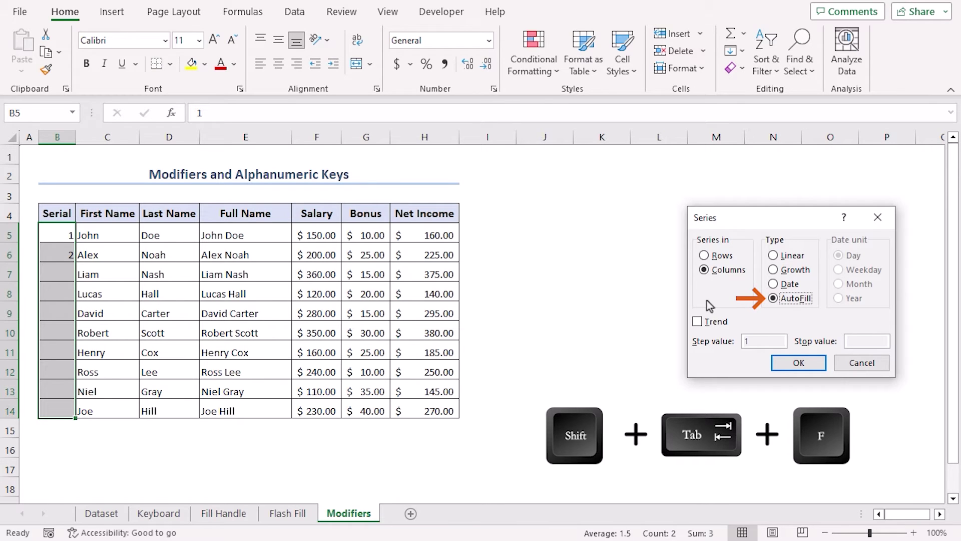
{"action": "left_click", "coordinate": [800, 363]}
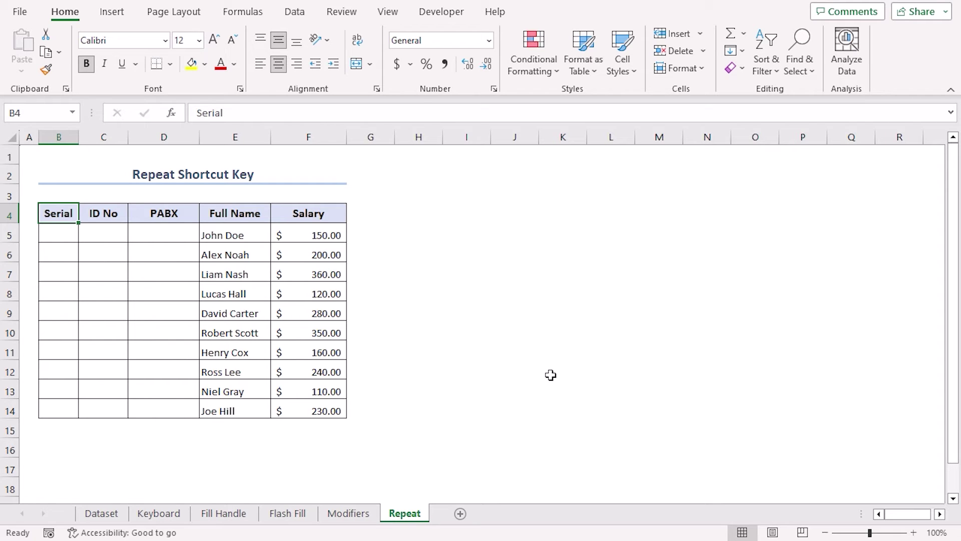
Step: Enter 1 and 2 in B5:B6 and extend them with the fill handle to 10 in B14
{"action": "left_click", "coordinate": [45, 236]}
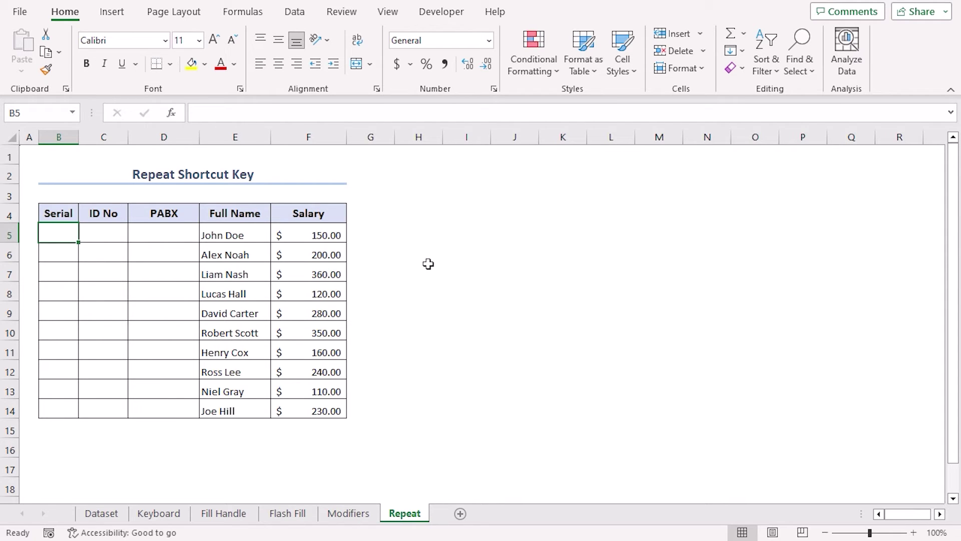
{"action": "type", "text": "1"}
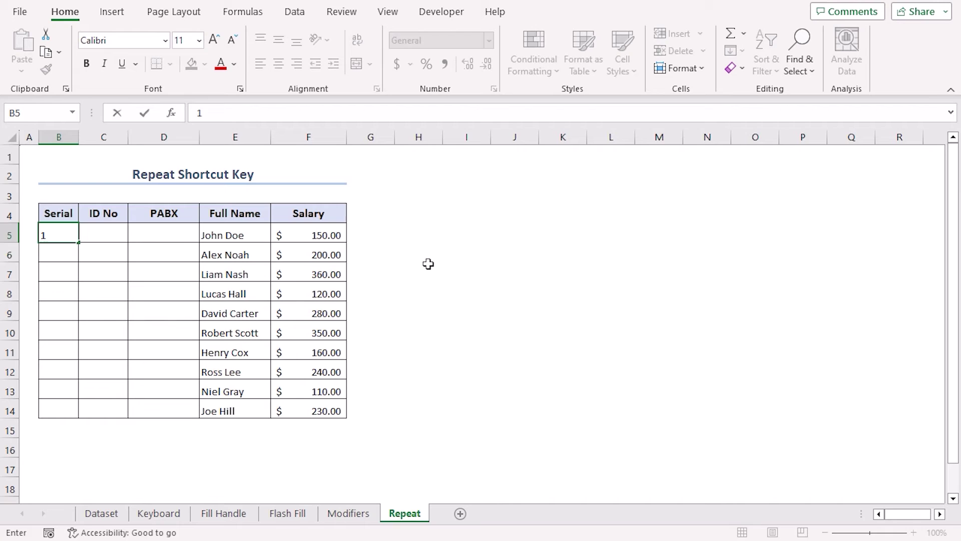
{"action": "key", "text": "Return"}
{"action": "type", "text": "2"}
{"action": "key", "text": "Return"}
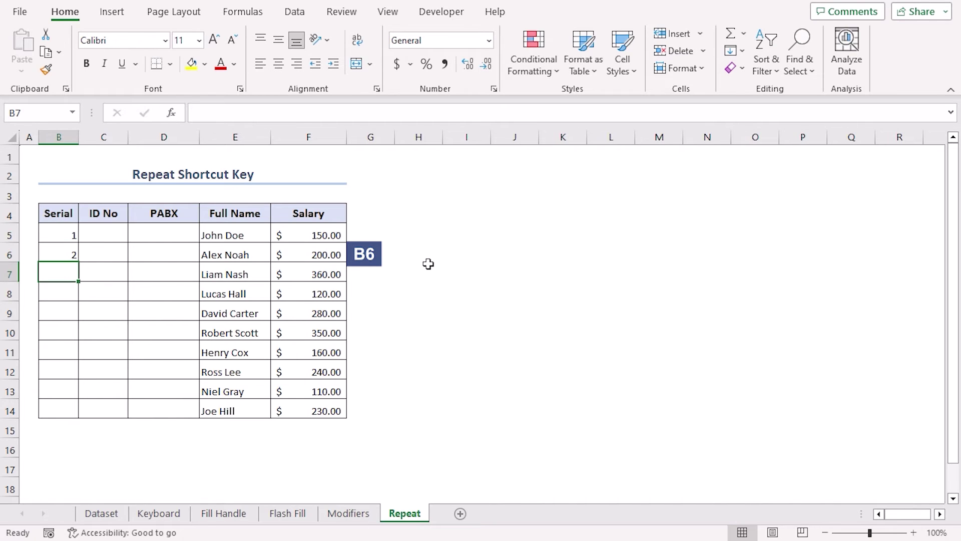
{"action": "left_click_drag", "start_coordinate": [59, 234], "coordinate": [65, 253]}
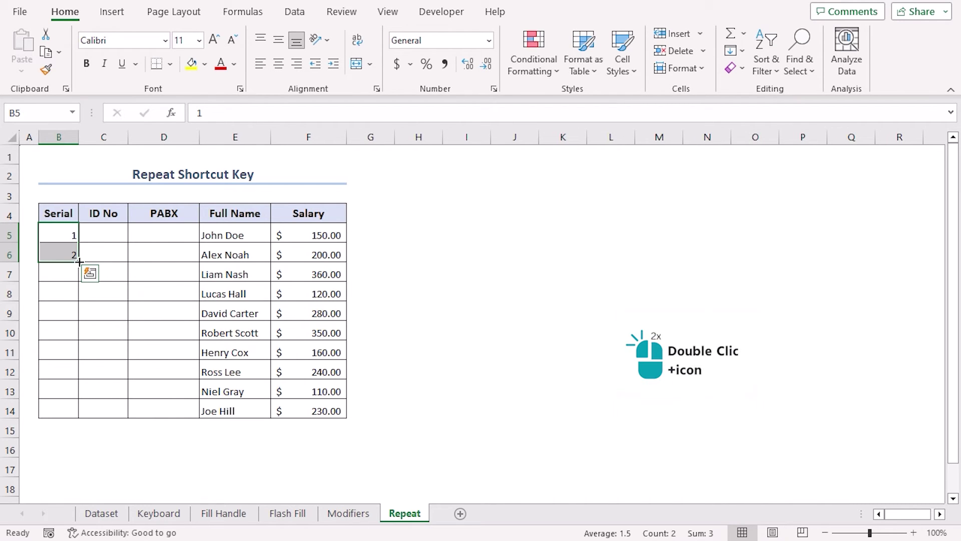
{"action": "double_click", "coordinate": [79, 261]}
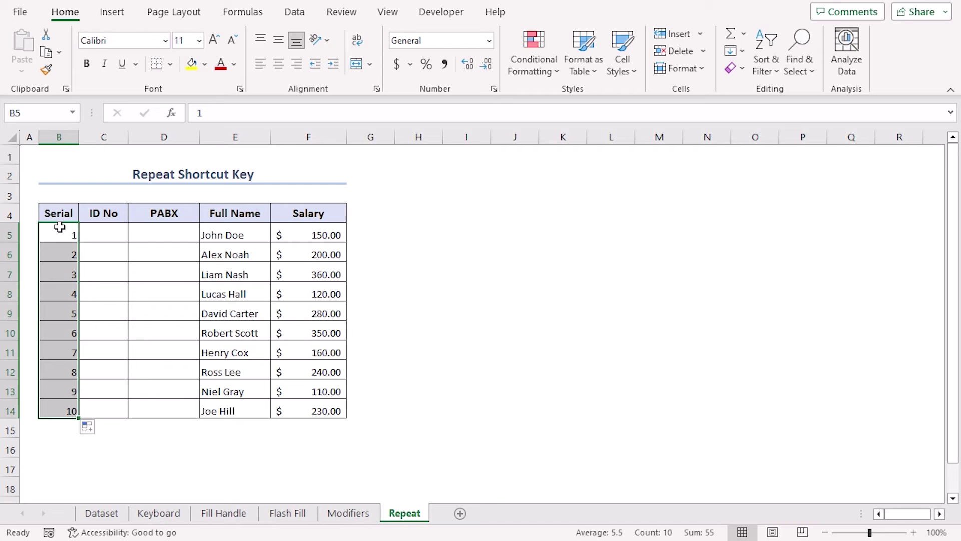
Step: Enter ID numbers 51 and 52 in C5 and C6
{"action": "left_click", "coordinate": [98, 236]}
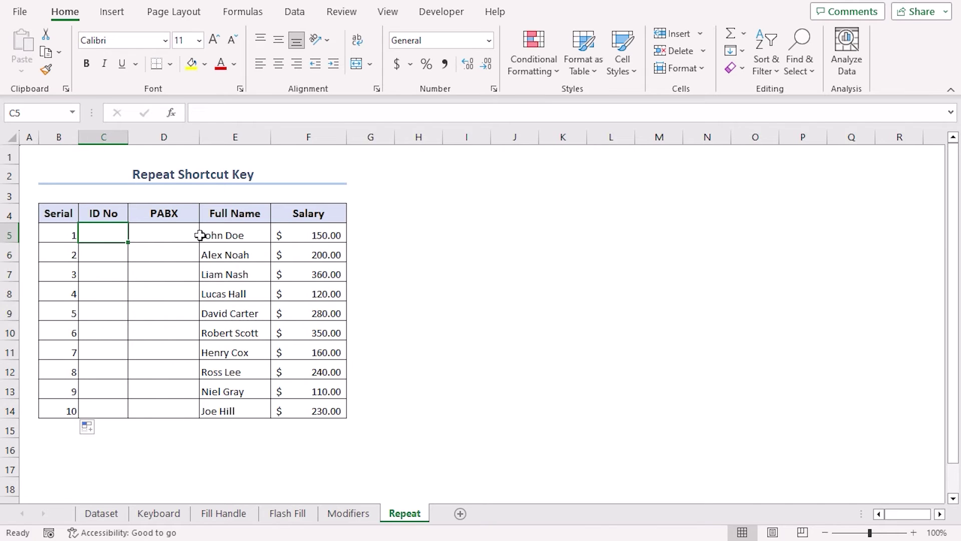
{"action": "type", "text": "51"}
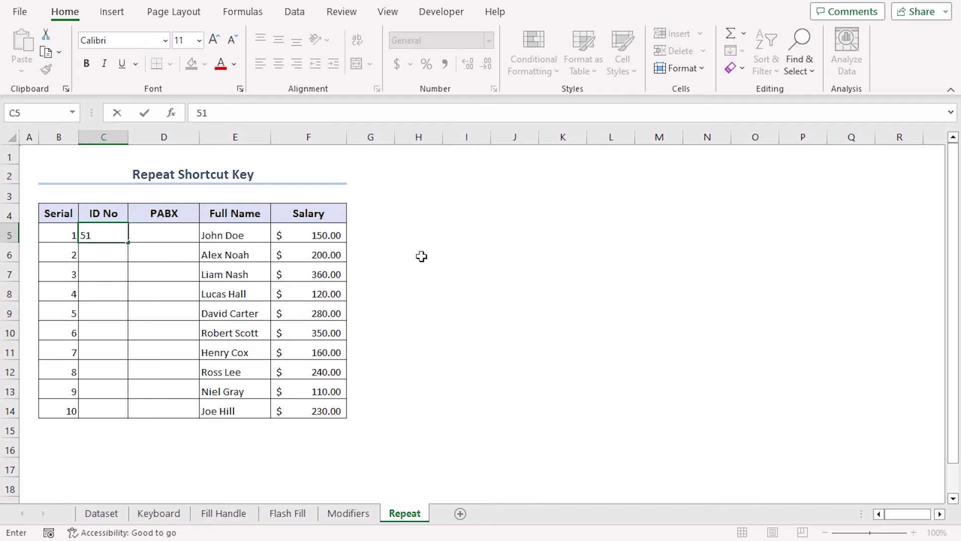
{"action": "key", "text": "Return"}
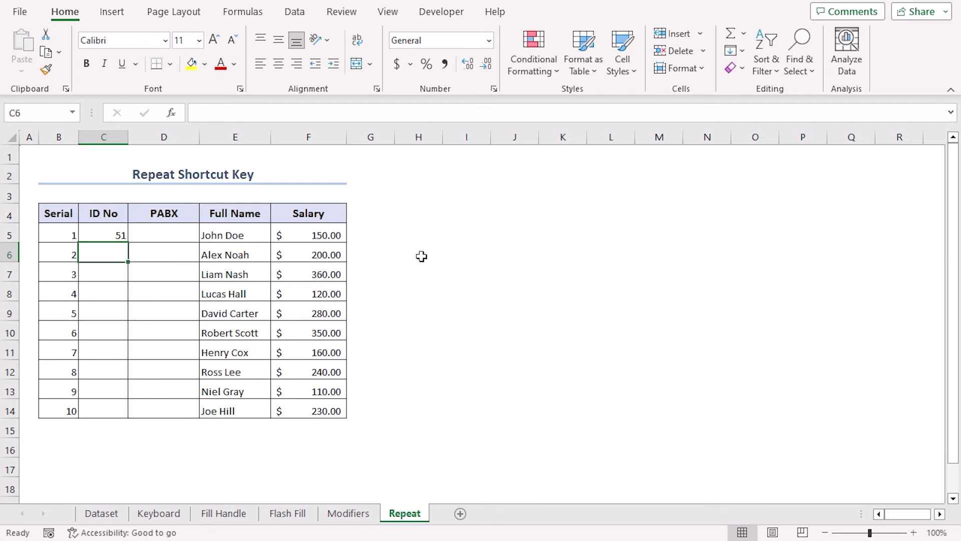
{"action": "type", "text": "52"}
{"action": "key", "text": "Return"}
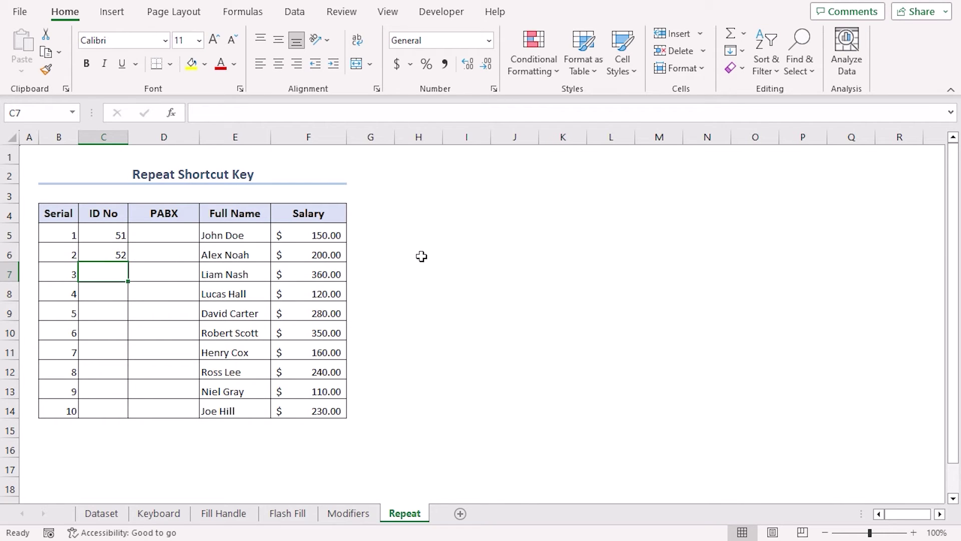
Step: Enter PABX numbers 5001 and 5002 in D5 and D6
{"action": "key", "text": "Right"}
{"action": "key", "text": "Up"}
{"action": "key", "text": "Up"}
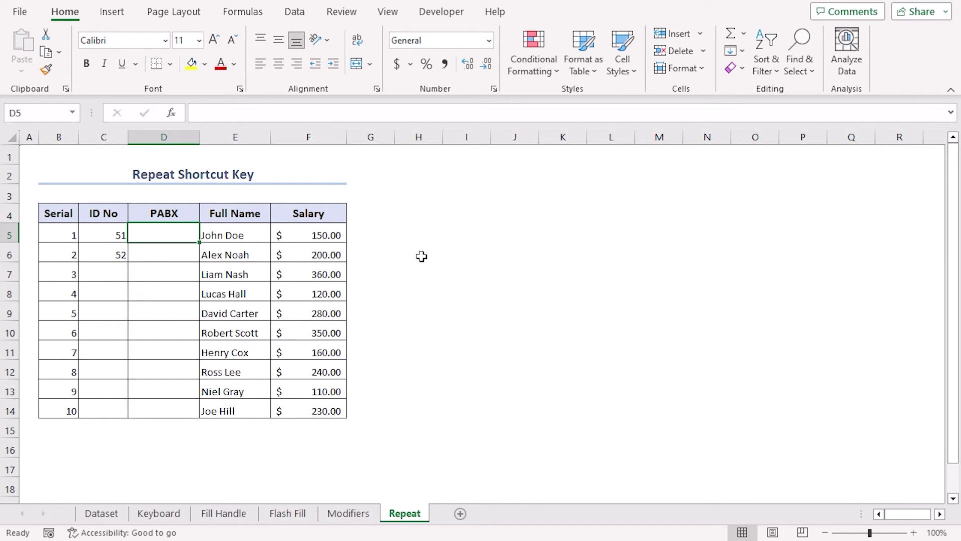
{"action": "type", "text": "5001"}
{"action": "key", "text": "Return"}
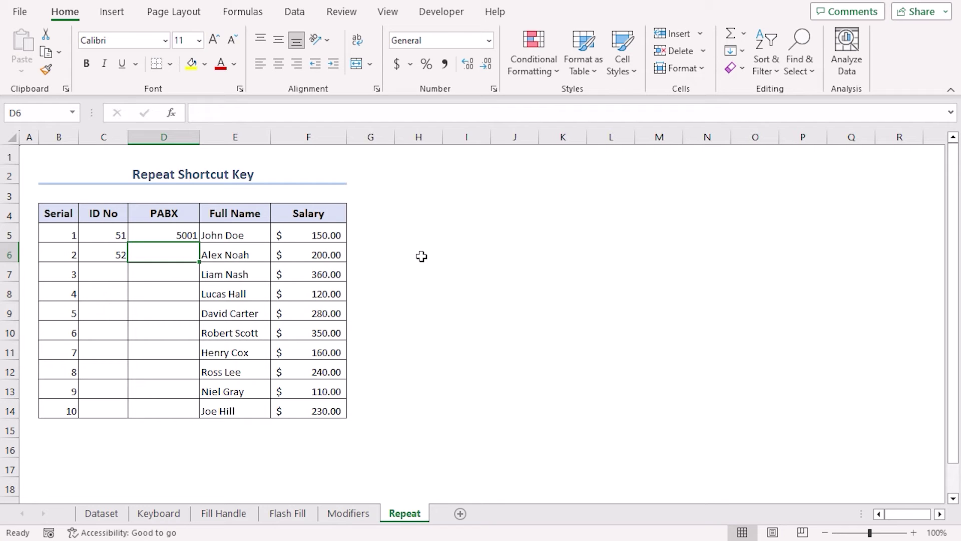
{"action": "type", "text": "5002"}
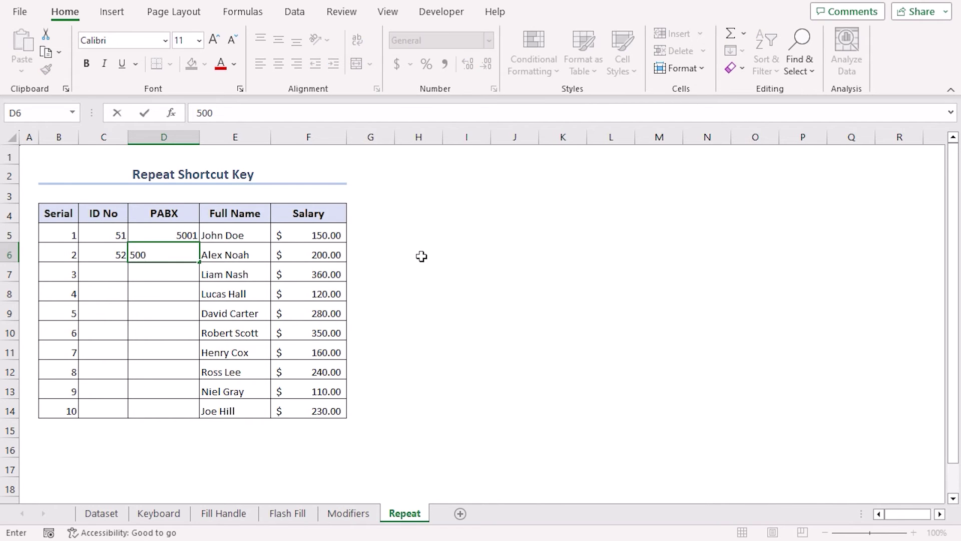
{"action": "key", "text": "Return"}
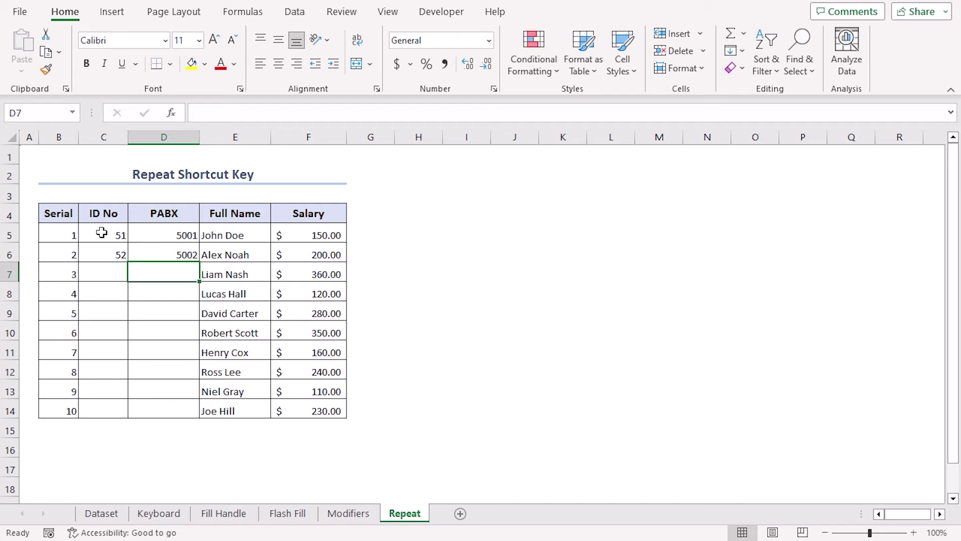
Step: Repeat the fill with Ctrl+Y to extend ID No to 60 and PABX to 5010
{"action": "left_click_drag", "start_coordinate": [93, 236], "coordinate": [103, 254]}
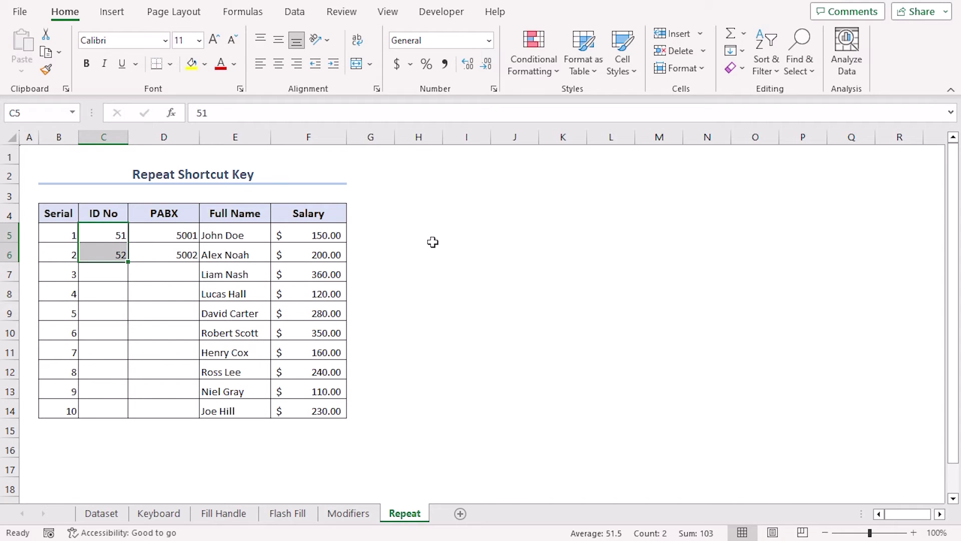
{"action": "key", "text": "ctrl+y"}
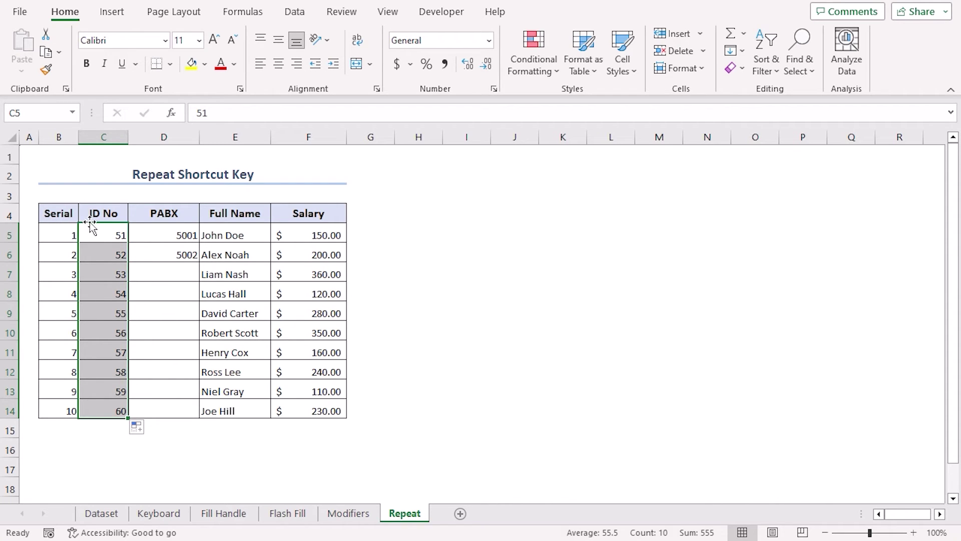
{"action": "left_click_drag", "start_coordinate": [159, 232], "coordinate": [160, 252]}
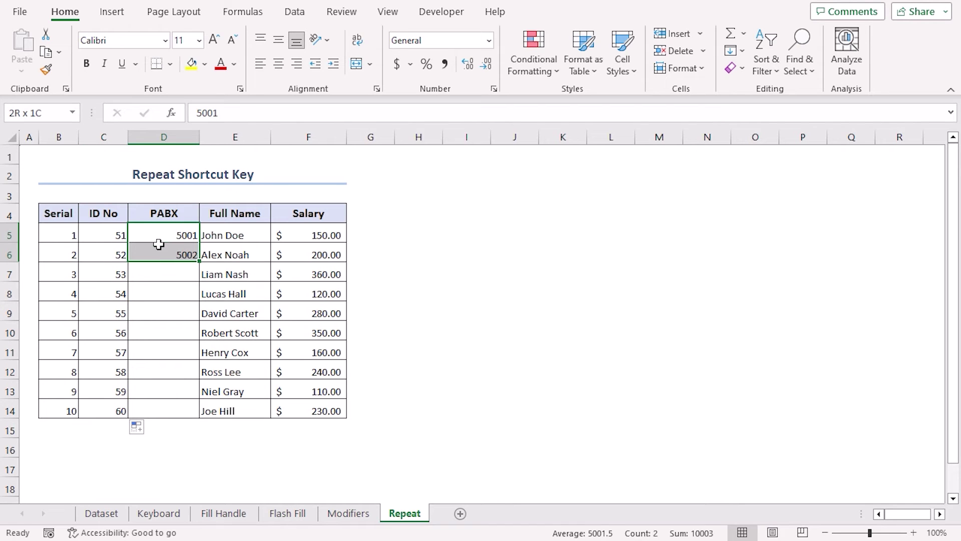
{"action": "key", "text": "ctrl+y"}
{"action": "left_click", "coordinate": [459, 282]}
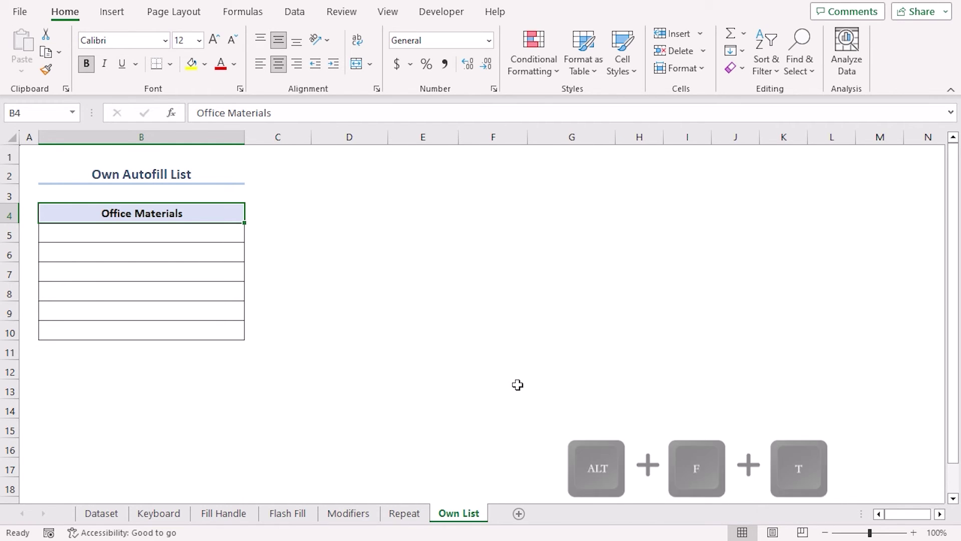
Step: Open Excel Options on the Advanced page and scroll down to the General section
{"action": "key", "text": "alt+f"}
{"action": "key", "text": "t"}
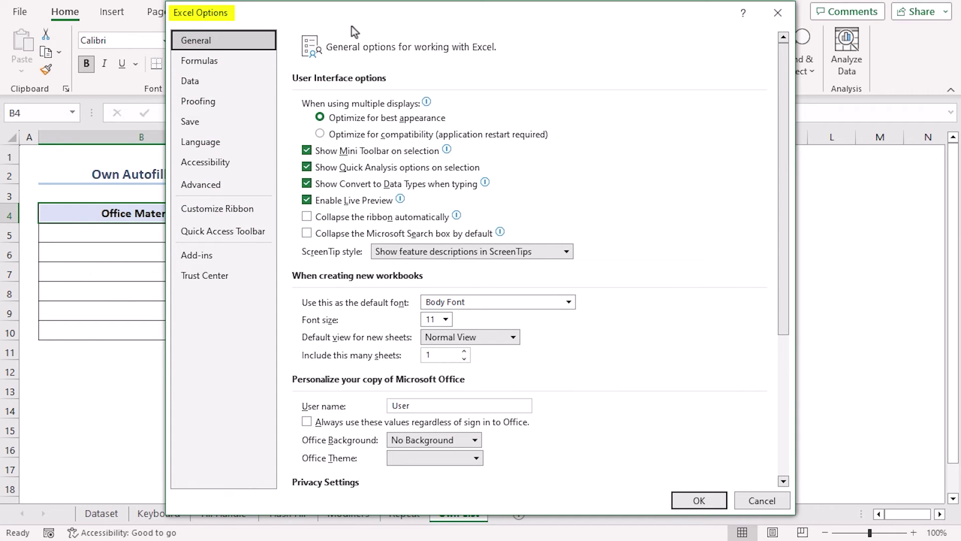
{"action": "left_click", "coordinate": [228, 181]}
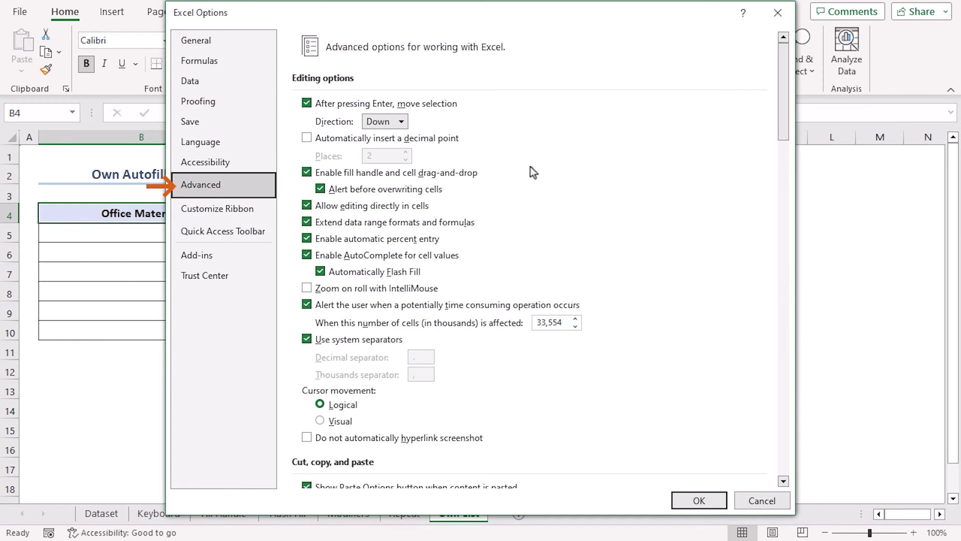
{"action": "left_click_drag", "start_coordinate": [784, 64], "coordinate": [777, 403]}
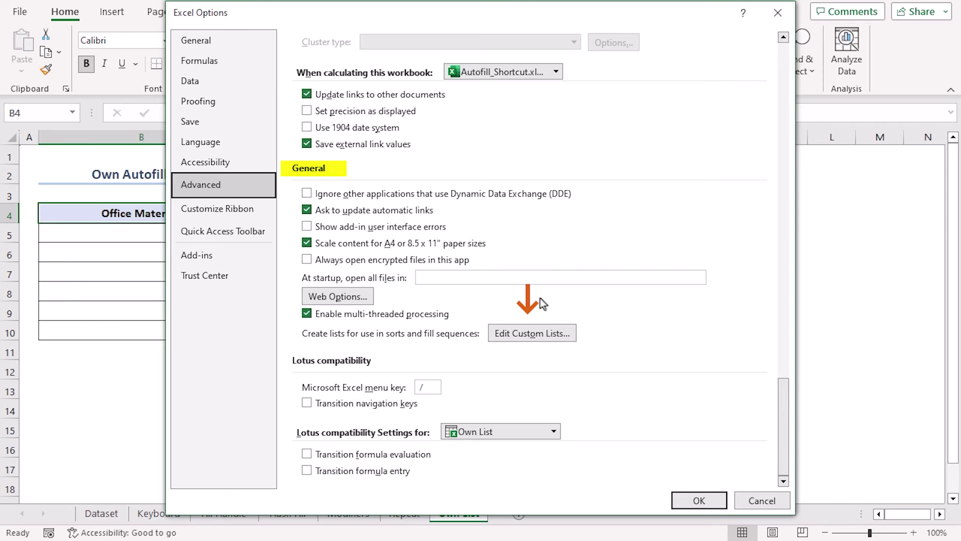
Step: Add the custom list Paper, Pen, Pencil, Stapler, Sticky Note, Scissor and close both dialogs
{"action": "left_click", "coordinate": [558, 333]}
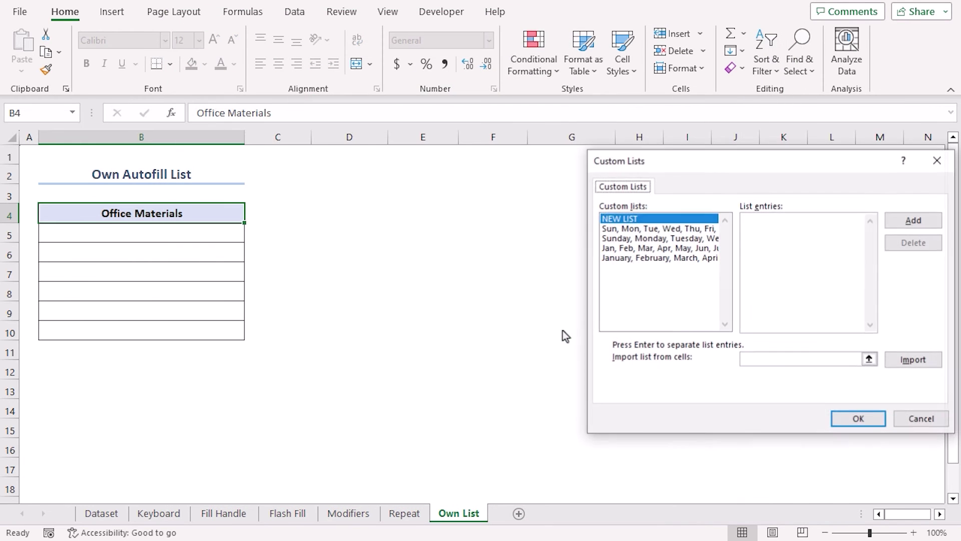
{"action": "left_click", "coordinate": [773, 224]}
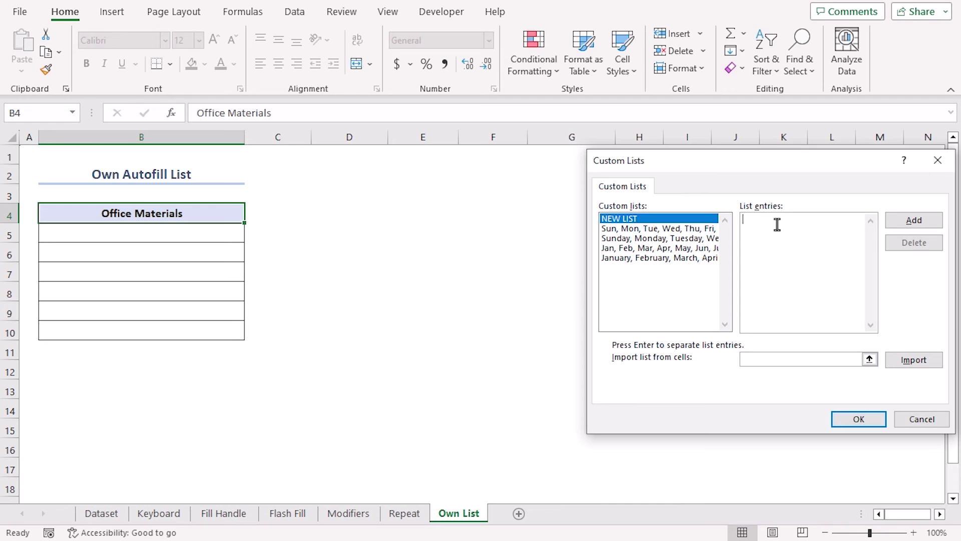
{"action": "type", "text": "Paper, Pen, Pencil, Stapler, Sticky Note, Scissor"}
{"action": "left_click", "coordinate": [921, 222]}
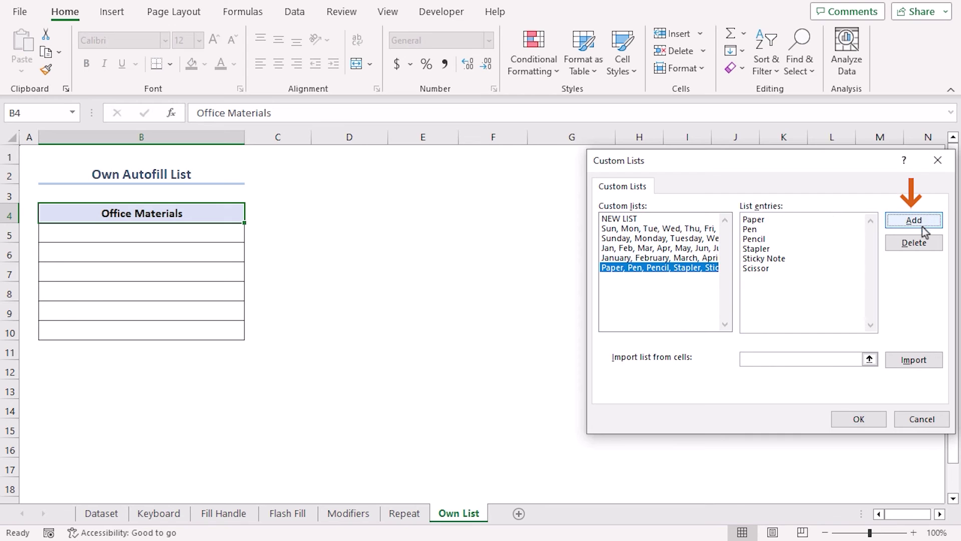
{"action": "left_click", "coordinate": [871, 420]}
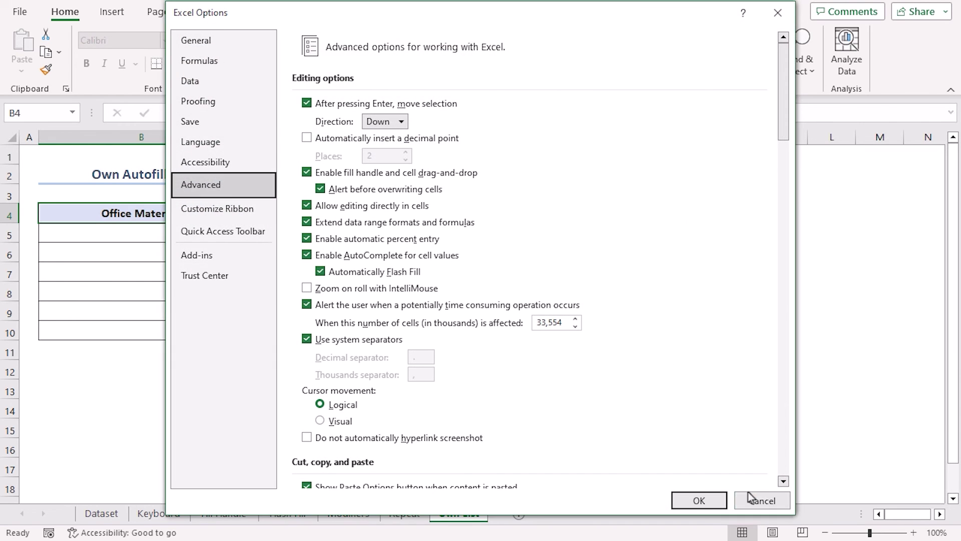
{"action": "left_click", "coordinate": [759, 492]}
Step: Enter Paper in B5 and Pen in B6, then select B5:B6
{"action": "left_click", "coordinate": [193, 235]}
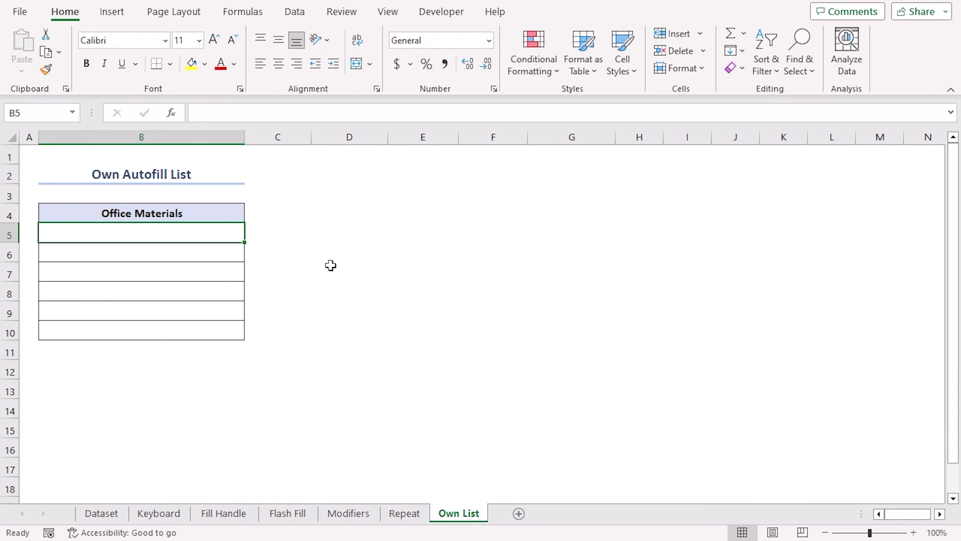
{"action": "type", "text": "Paper"}
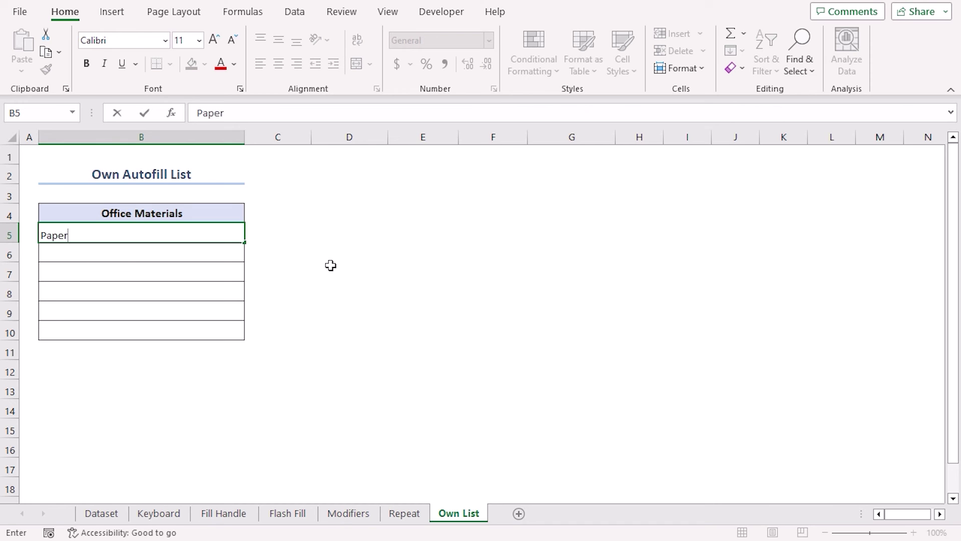
{"action": "key", "text": "Return"}
{"action": "type", "text": "Pen"}
{"action": "key", "text": "Return"}
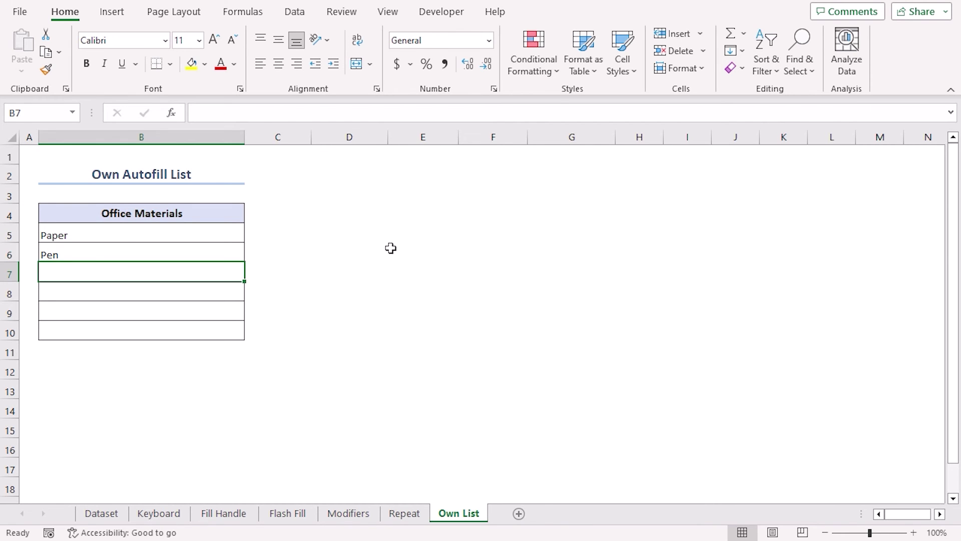
{"action": "left_click", "coordinate": [208, 238]}
{"action": "mouse_move", "coordinate": [208, 238]}
{"action": "left_mouse_down"}
{"action": "mouse_move", "coordinate": [204, 250]}
{"action": "mouse_move", "coordinate": [245, 265]}
{"action": "mouse_move", "coordinate": [242, 334]}
{"action": "left_mouse_up"}
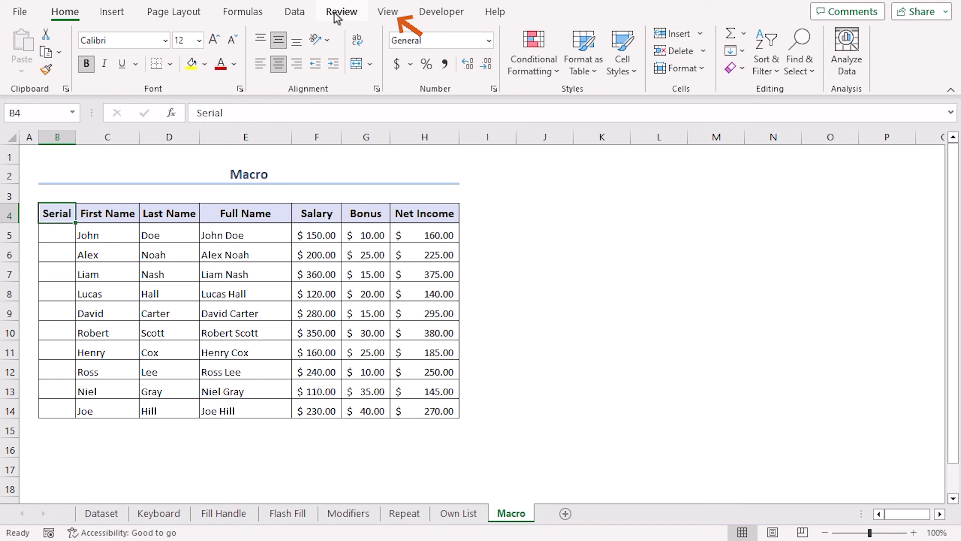
Step: Start recording Macro1 with shortcut Ctrl+Shift+F, then select the empty Serial cells B5:B14
{"action": "left_click", "coordinate": [389, 11]}
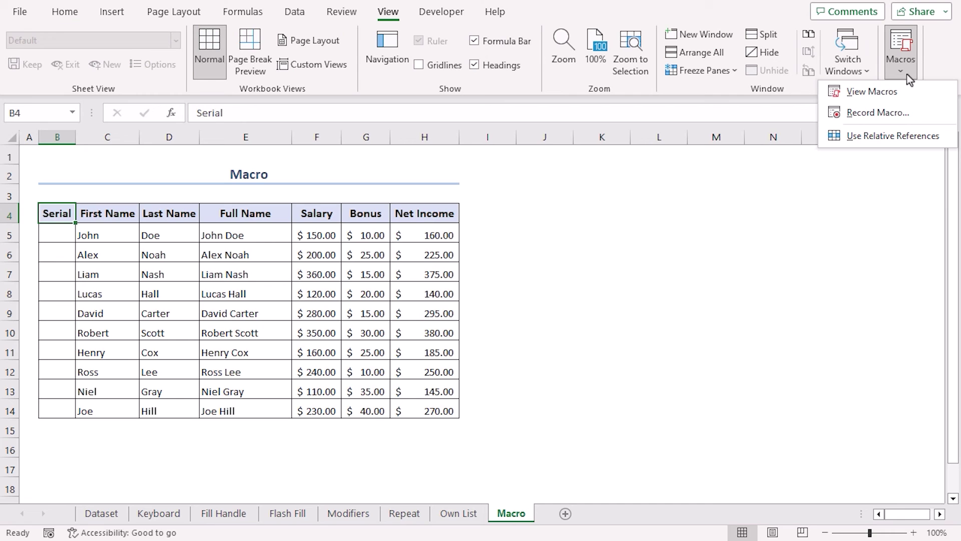
{"action": "left_click", "coordinate": [897, 112]}
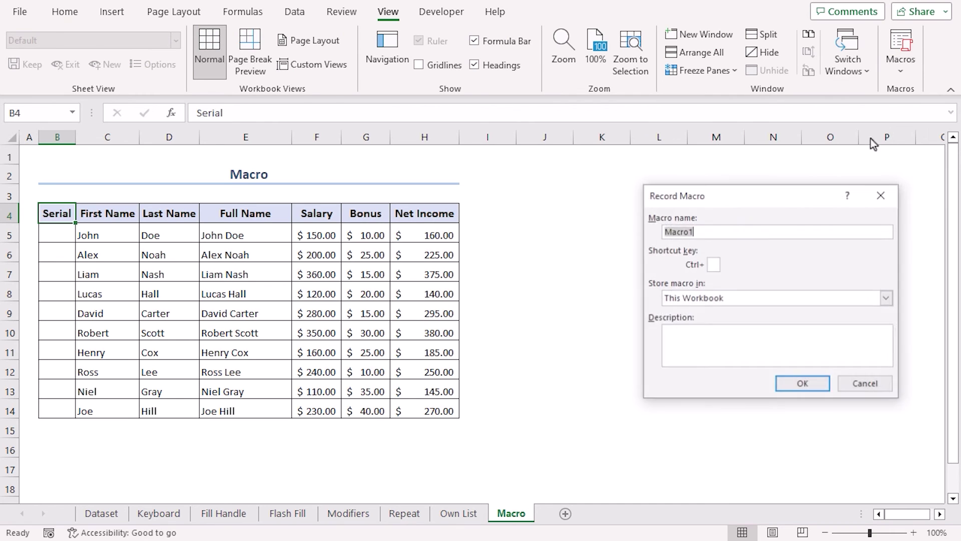
{"action": "left_click", "coordinate": [713, 265]}
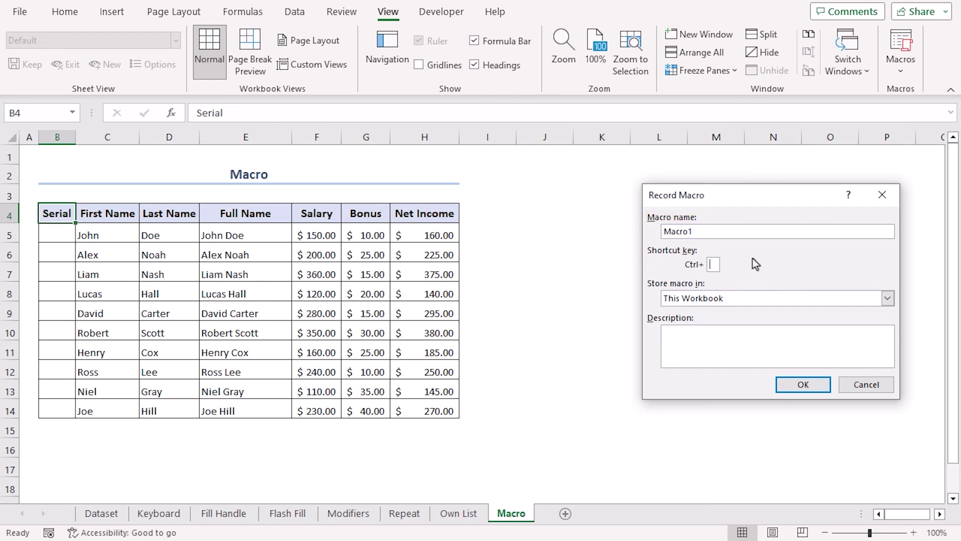
{"action": "key", "text": "shift+f"}
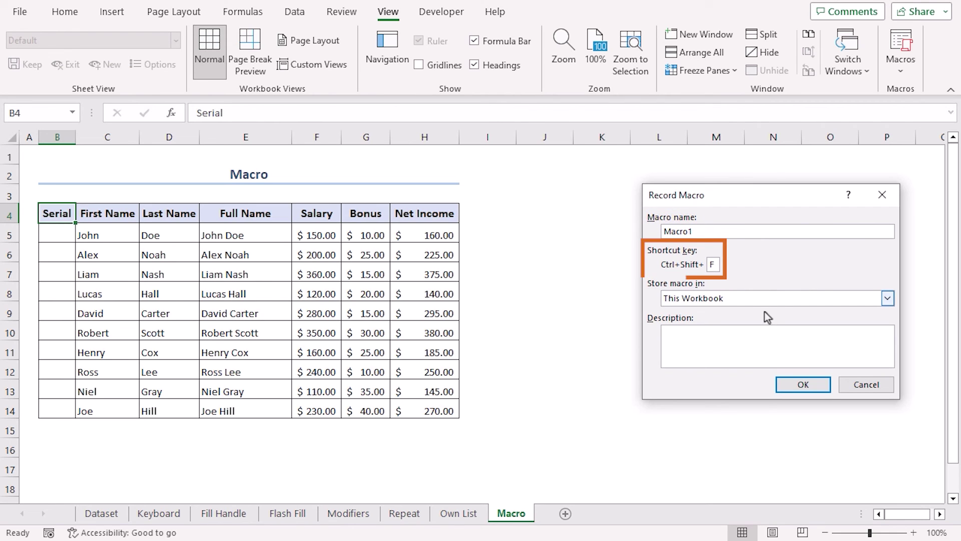
{"action": "left_click", "coordinate": [801, 386]}
{"action": "left_click_drag", "start_coordinate": [50, 233], "coordinate": [45, 411]}
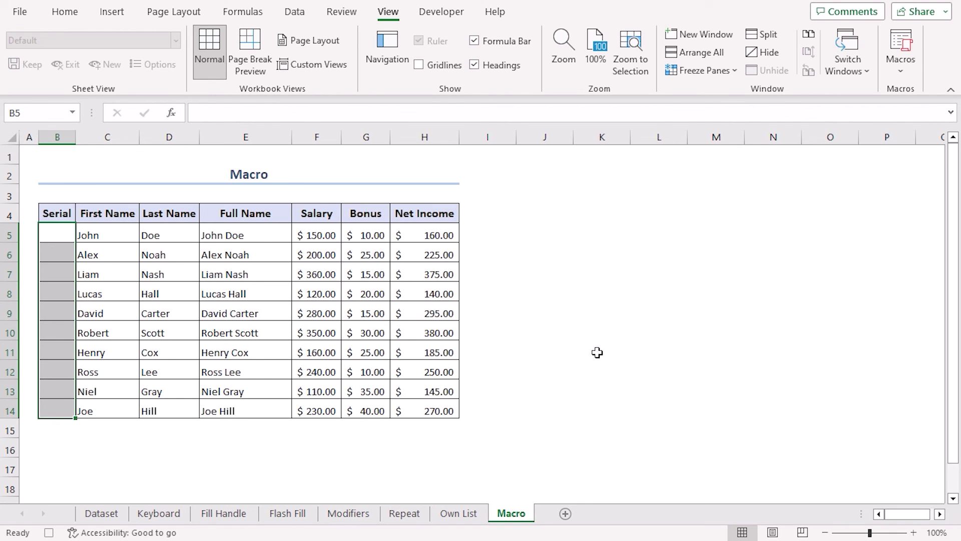
Step: Apply an AutoFill series fill to the selected Serial cells via Alt, H, F, I, S
{"action": "key", "text": "alt"}
{"action": "key", "text": "h"}
{"action": "key", "text": "f"}
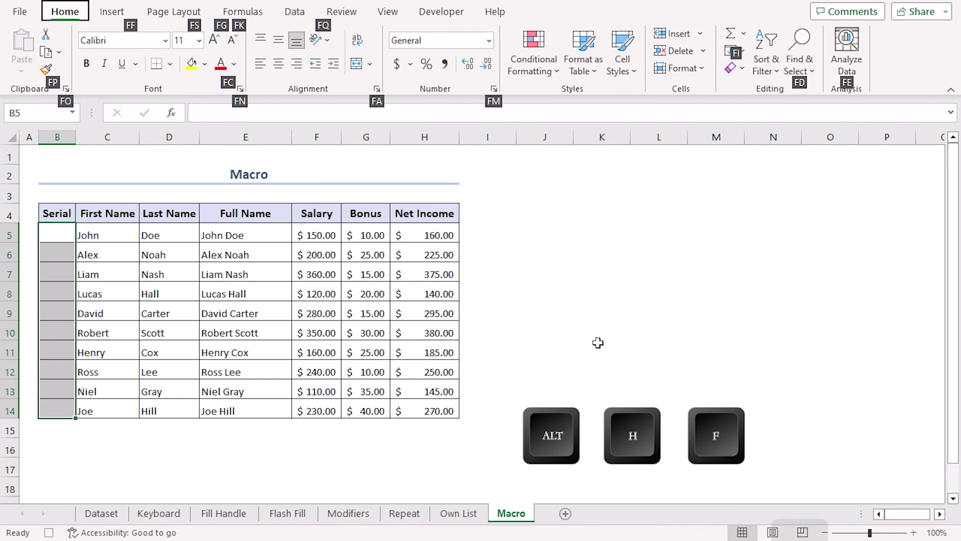
{"action": "key", "text": "i"}
{"action": "key", "text": "s"}
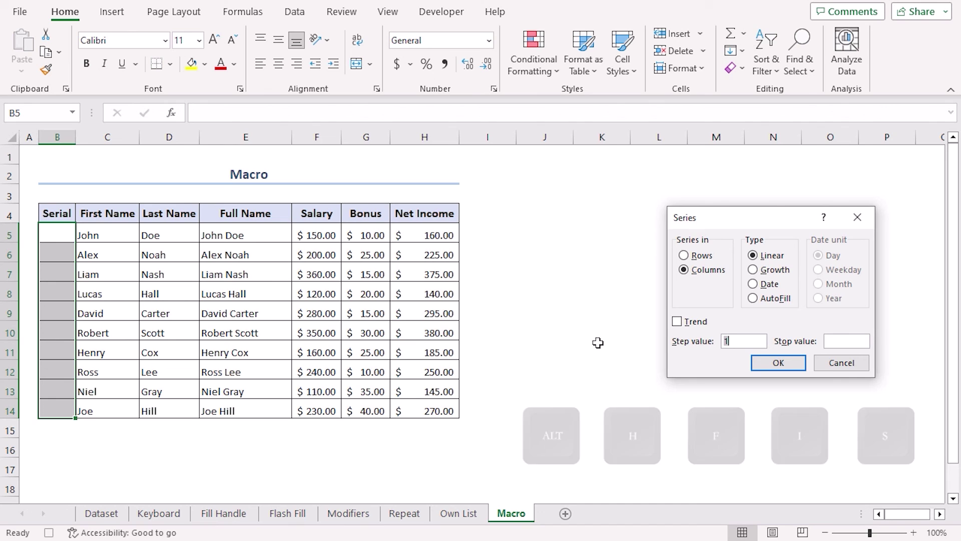
{"action": "left_click", "coordinate": [754, 299]}
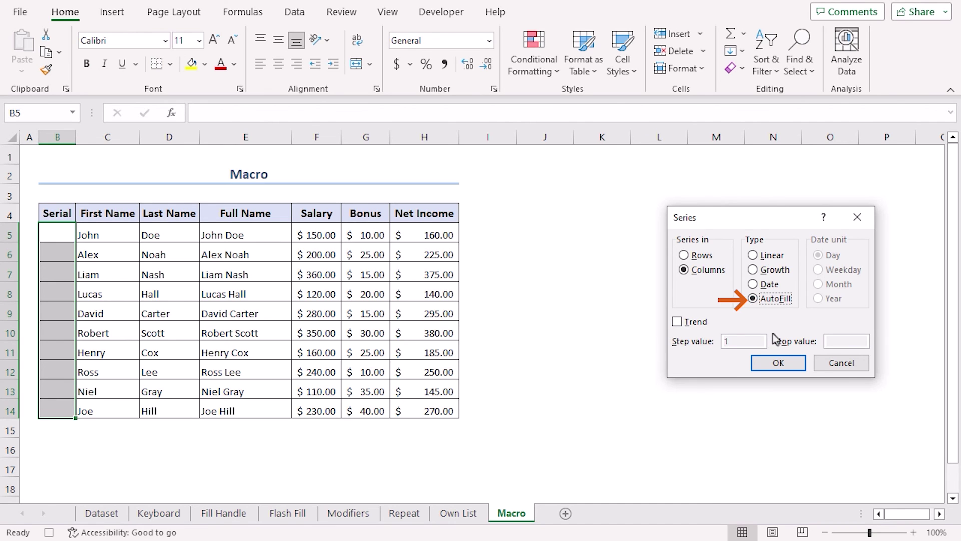
{"action": "left_click", "coordinate": [778, 362]}
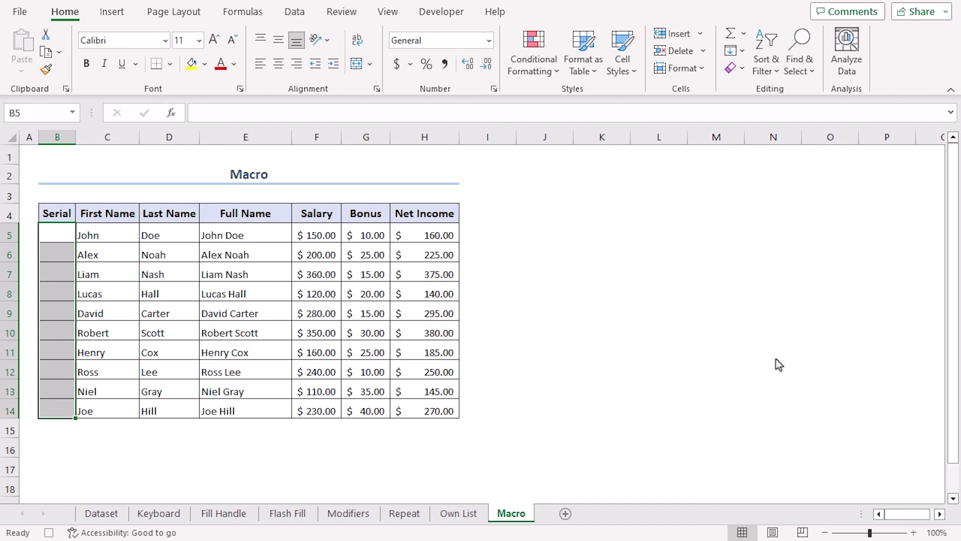
Step: Stop the macro recording from the View tab's Macros menu
{"action": "left_click", "coordinate": [390, 13]}
{"action": "left_click", "coordinate": [900, 73]}
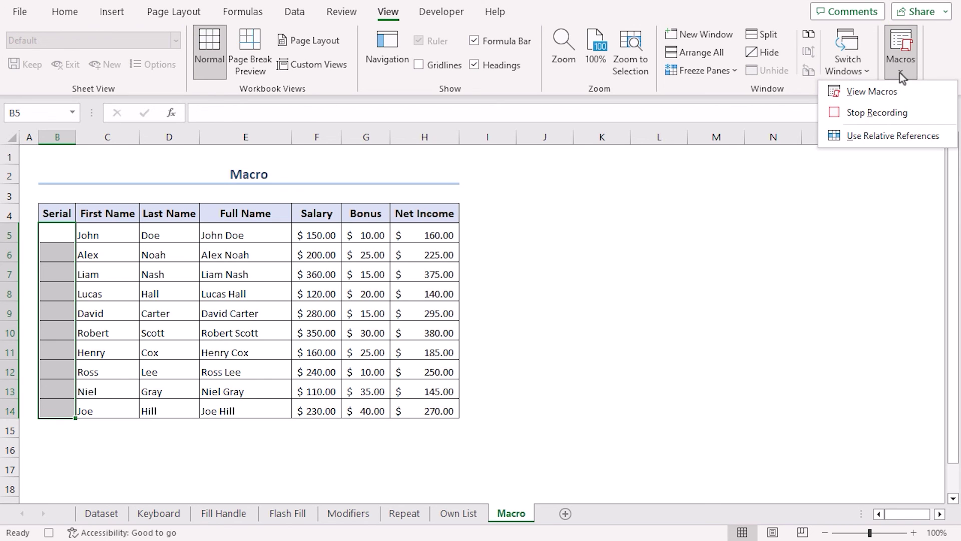
{"action": "left_click", "coordinate": [903, 112]}
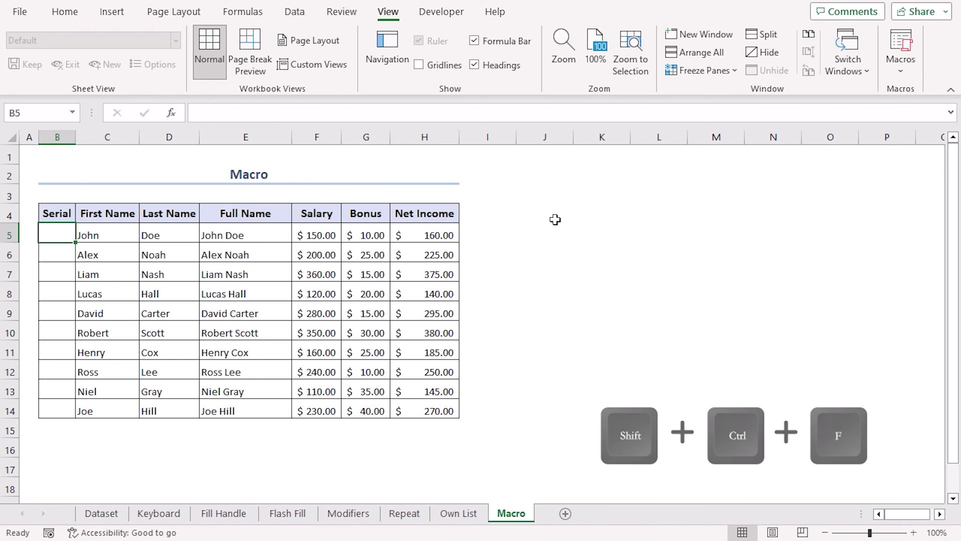
Step: Enter 1 in B5 and run the Ctrl+Shift+F macro from B5:B6 to number B5:B14 from 1 to 10
{"action": "type", "text": "1"}
{"action": "key", "text": "Return"}
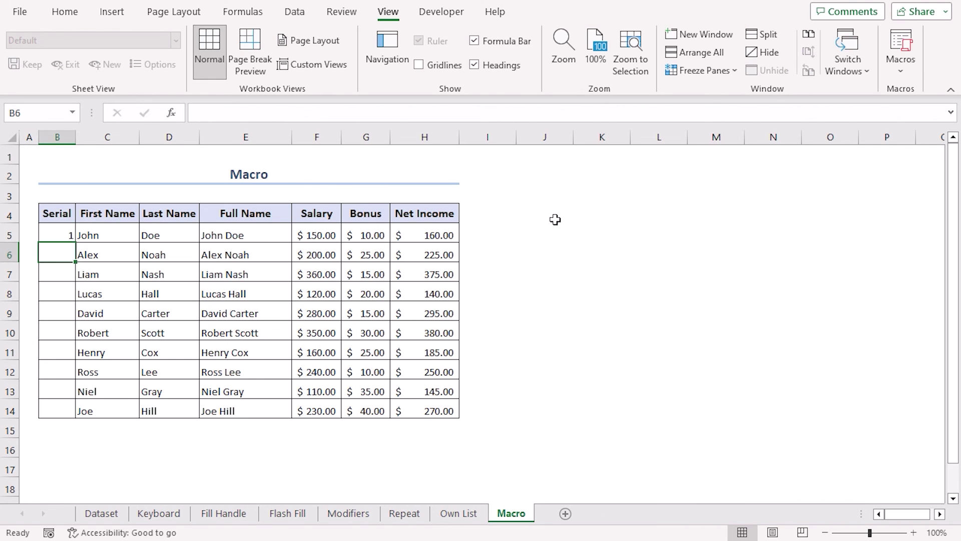
{"action": "key", "text": "ctrl+shift+f"}
{"action": "left_click_drag", "start_coordinate": [62, 237], "coordinate": [56, 252]}
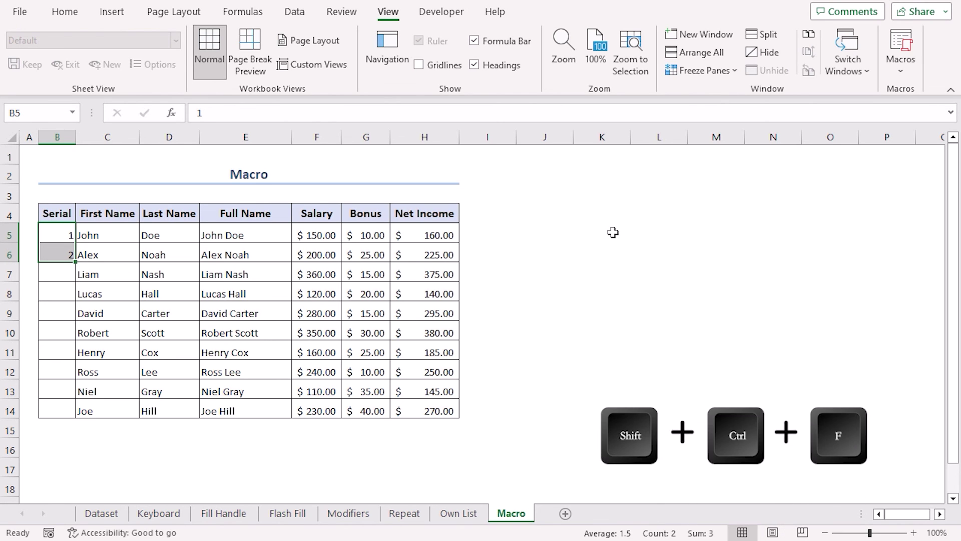
{"action": "key", "text": "ctrl+shift+f"}
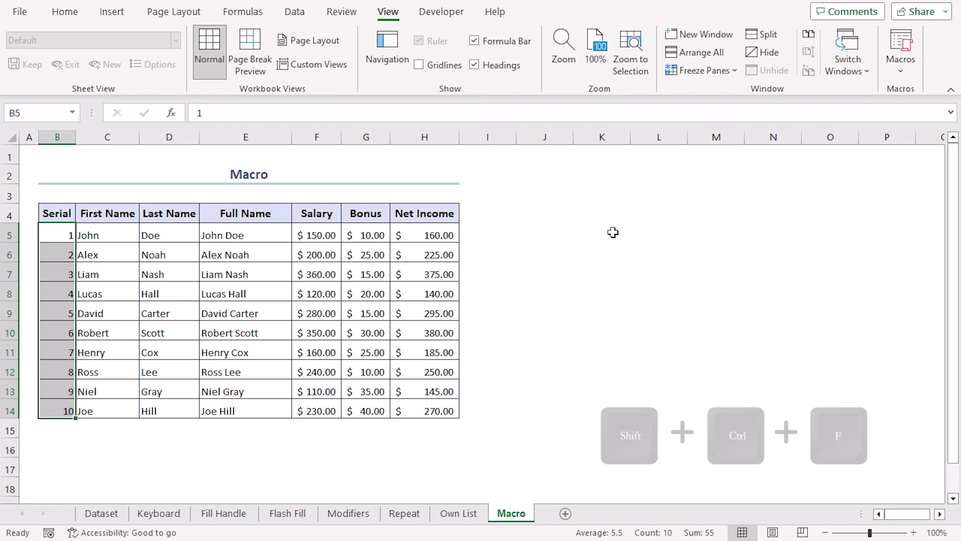
{"action": "left_click", "coordinate": [528, 288]}
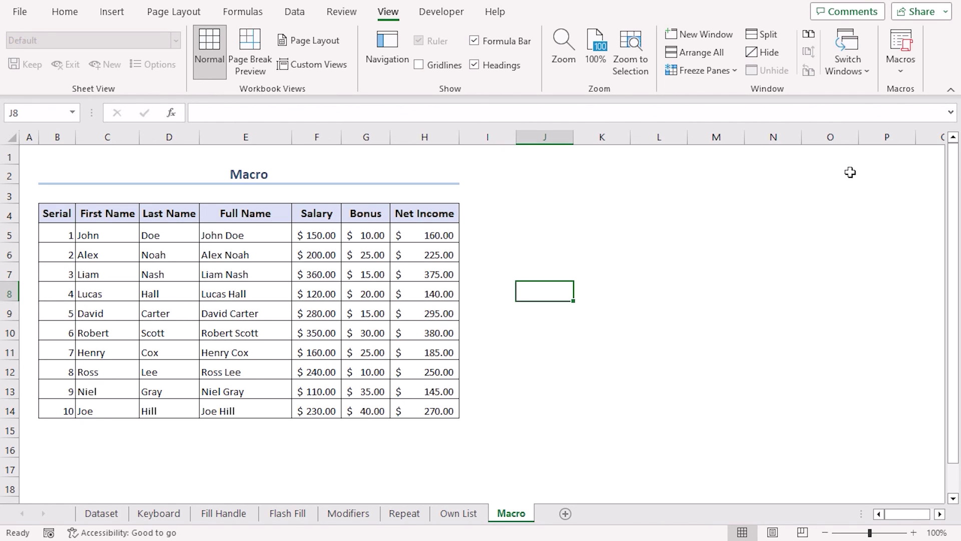